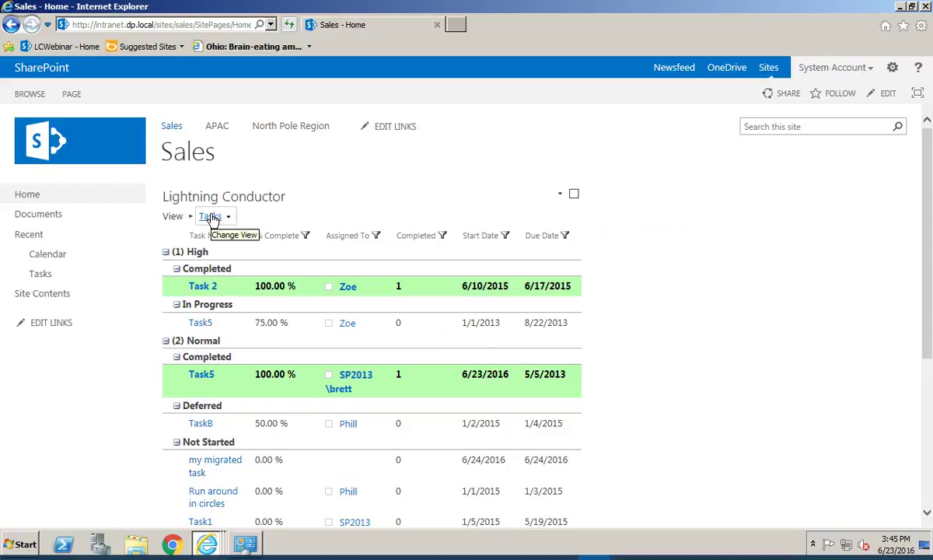
- Create a new view for the web part and title it Calendar
{"action": "left_click", "coordinate": [561, 195]}
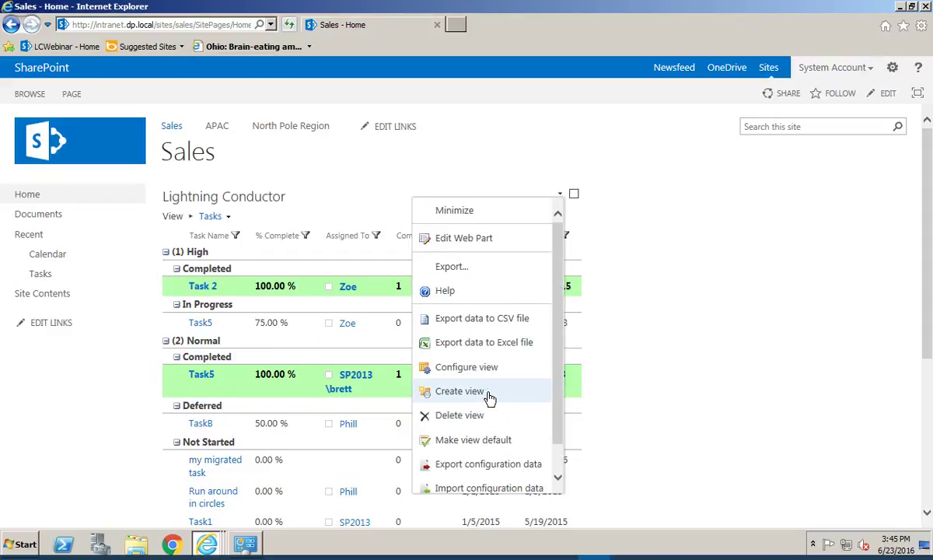
{"action": "left_click", "coordinate": [461, 396]}
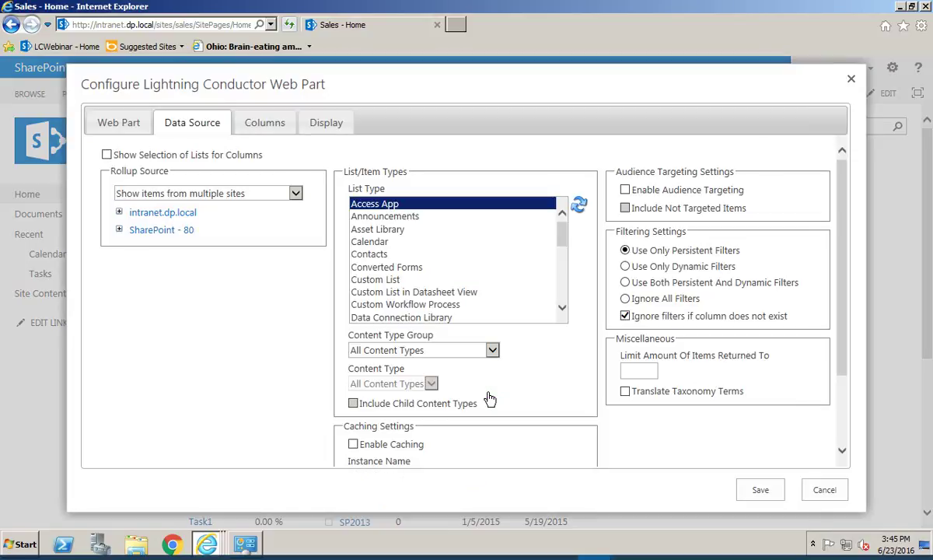
{"action": "left_click", "coordinate": [122, 122]}
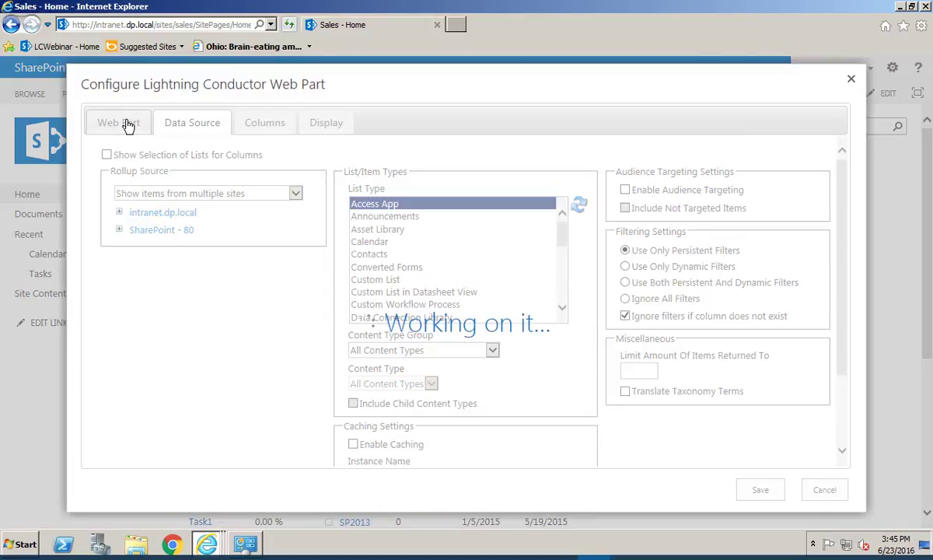
{"action": "left_click_drag", "start_coordinate": [427, 190], "coordinate": [369, 190]}
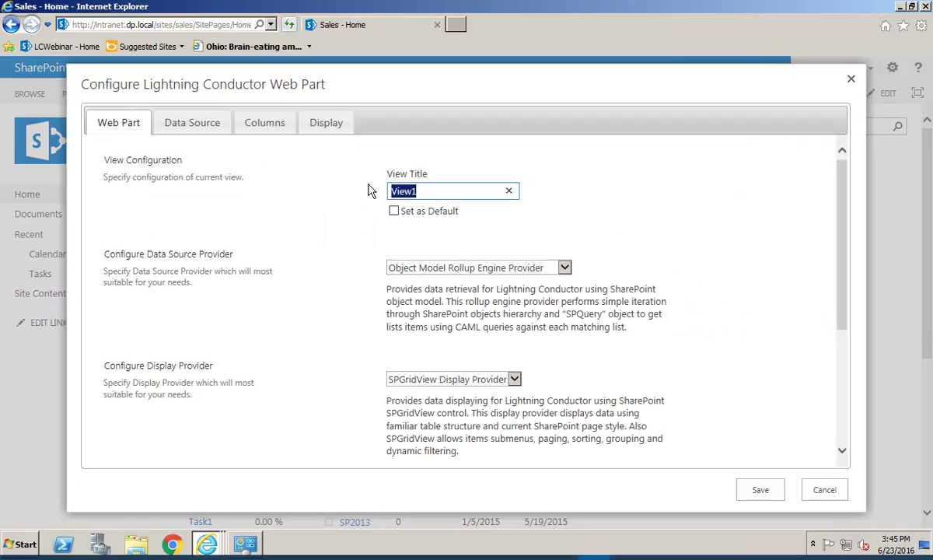
{"action": "type", "text": "Calendar"}
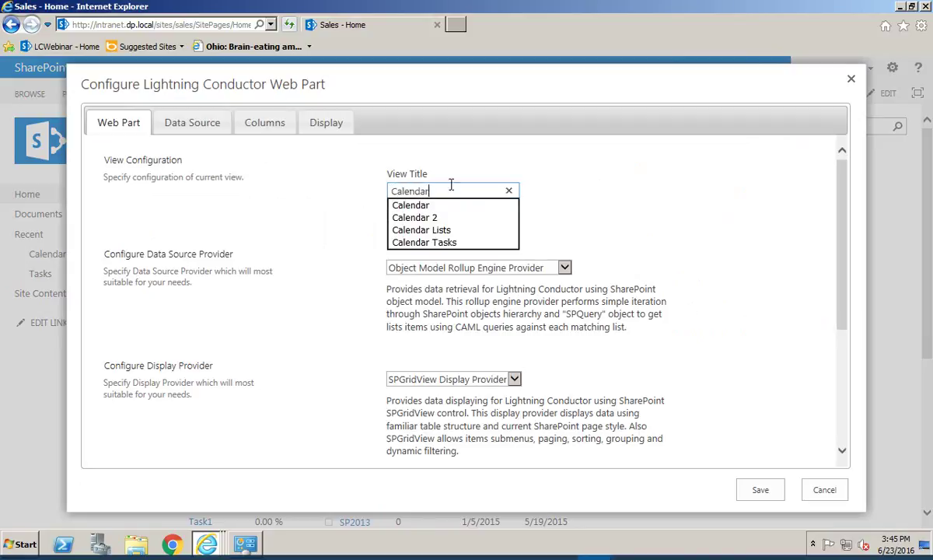
{"action": "left_click", "coordinate": [615, 194]}
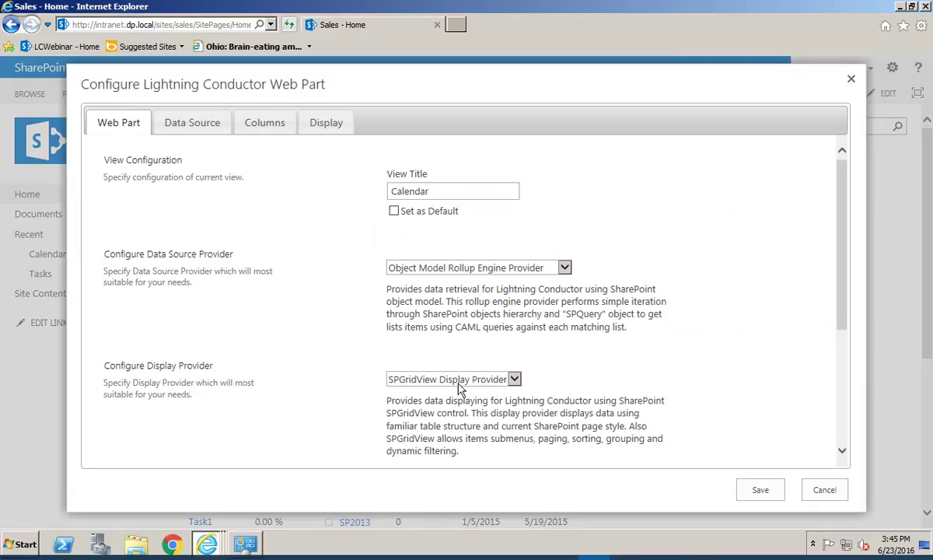
- Render the Calendar view with the XSL Style Display Provider
{"action": "left_click", "coordinate": [469, 378]}
{"action": "left_click", "coordinate": [460, 390]}
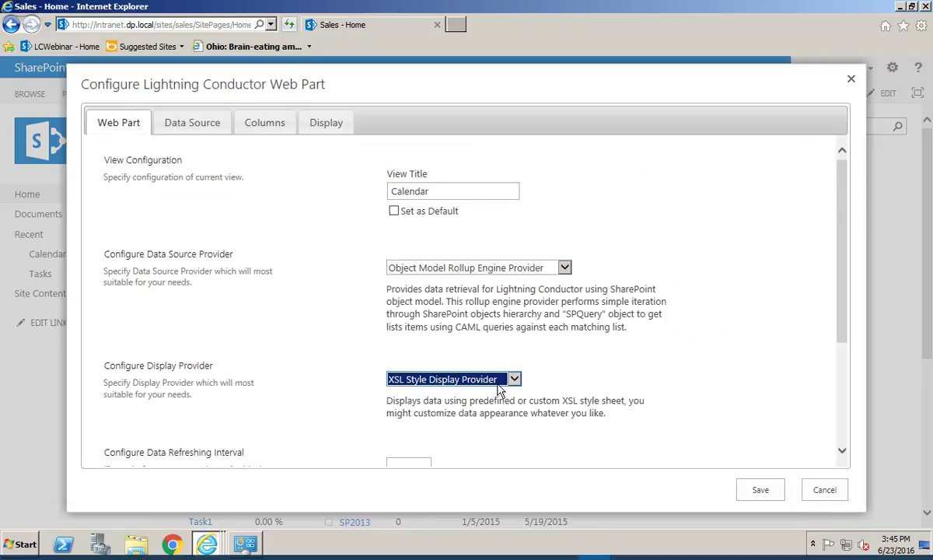
{"action": "left_click", "coordinate": [642, 338]}
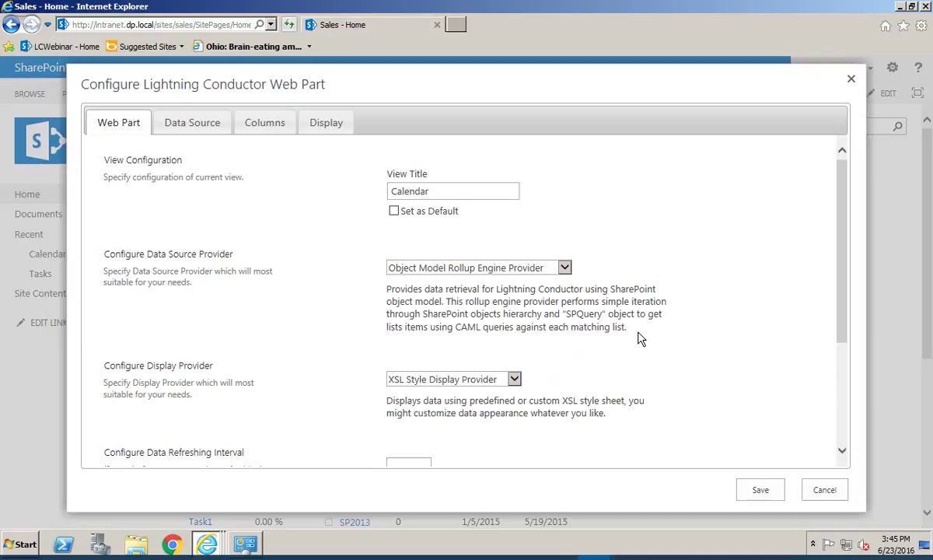
- Set the rollup source to multiple site collections and expand intranet.dp.local
{"action": "left_click", "coordinate": [207, 126]}
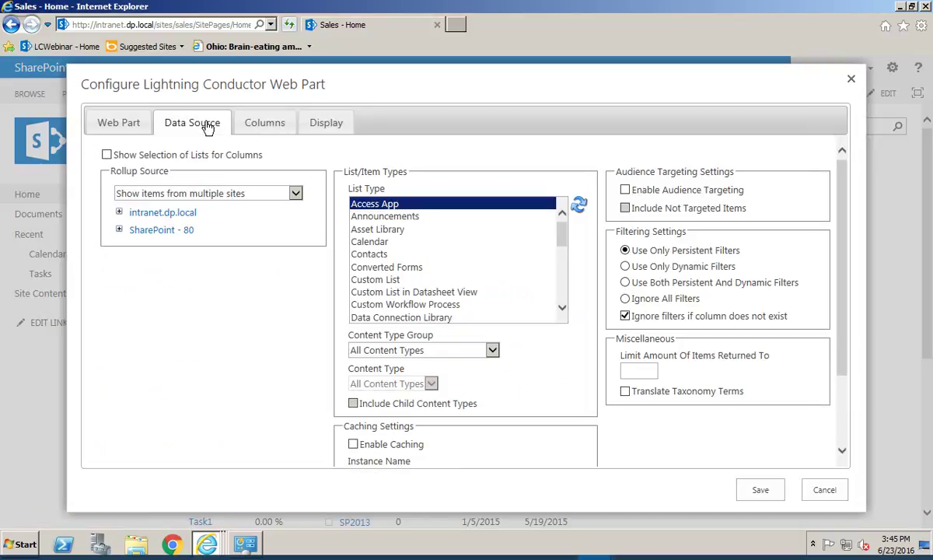
{"action": "left_click", "coordinate": [178, 192]}
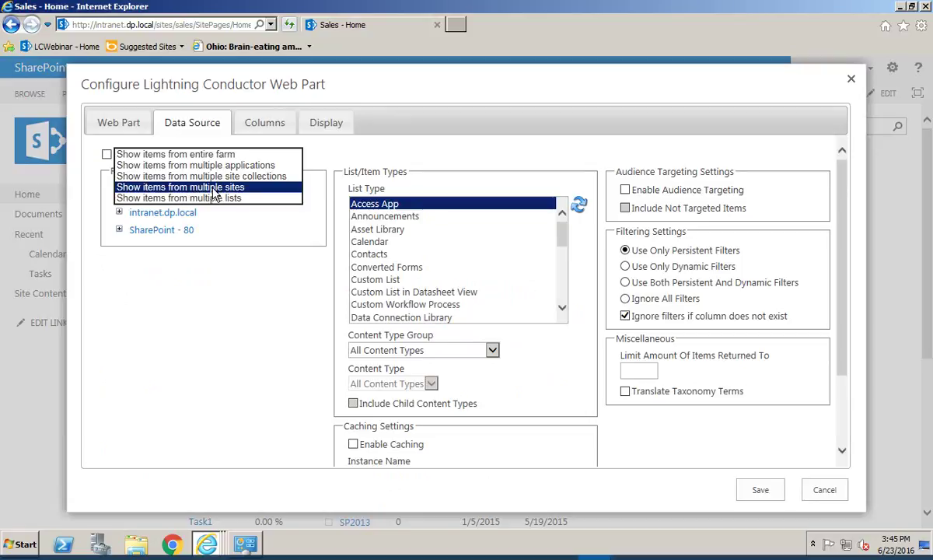
{"action": "left_click", "coordinate": [225, 177]}
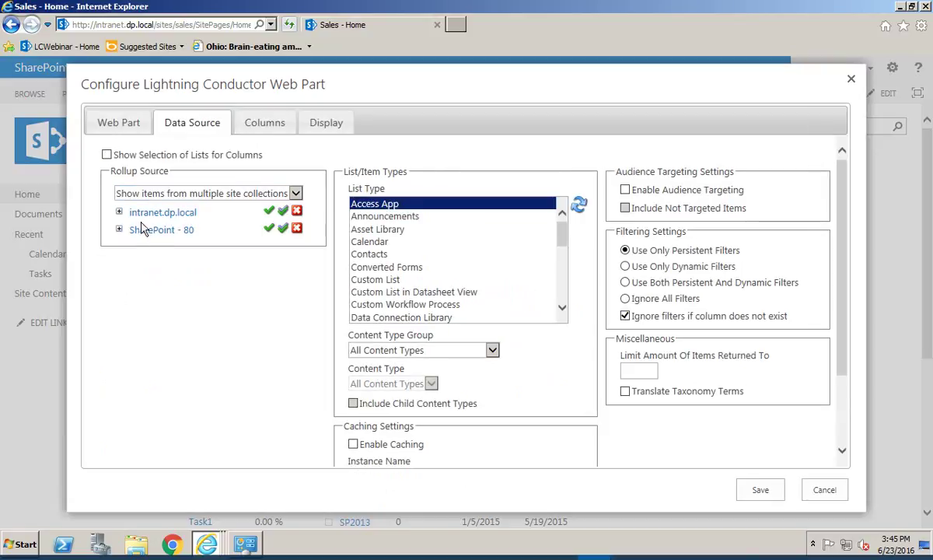
{"action": "left_click", "coordinate": [120, 212]}
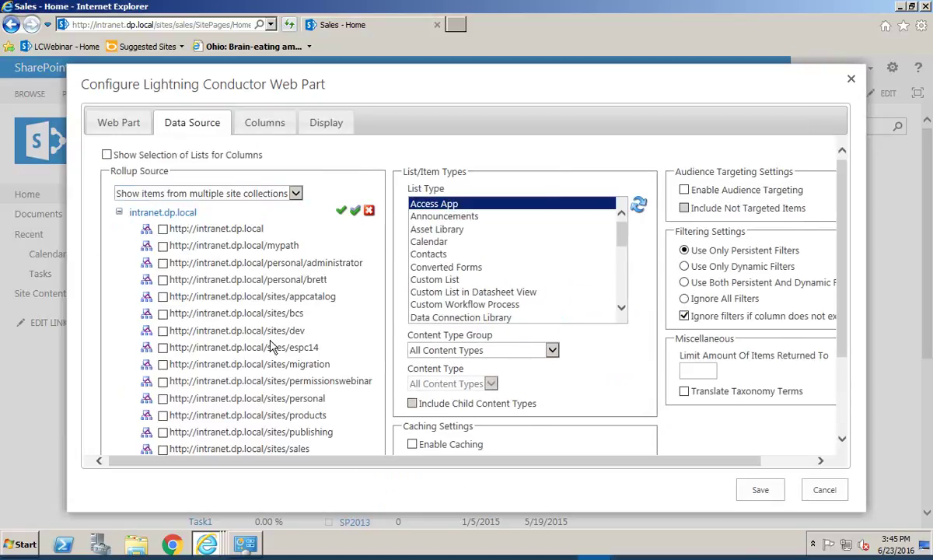
{"action": "scroll", "coordinate": [272, 346], "scroll_direction": "down", "scroll_amount": 1}
{"action": "scroll", "coordinate": [272, 346], "scroll_direction": "down", "scroll_amount": 1}
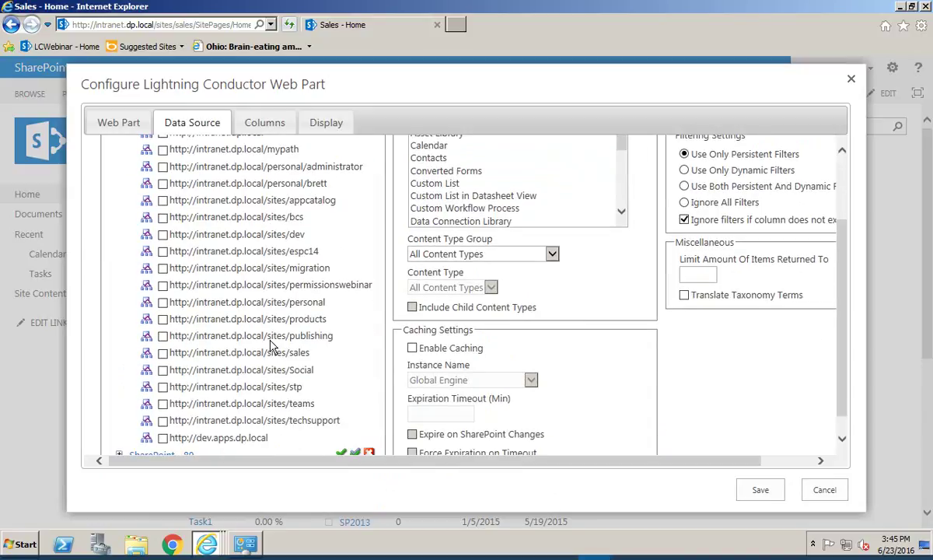
- Tick the espc14, sales and teams site collections and restrict the list type to Calendar
{"action": "left_click", "coordinate": [162, 251]}
{"action": "left_click", "coordinate": [162, 352]}
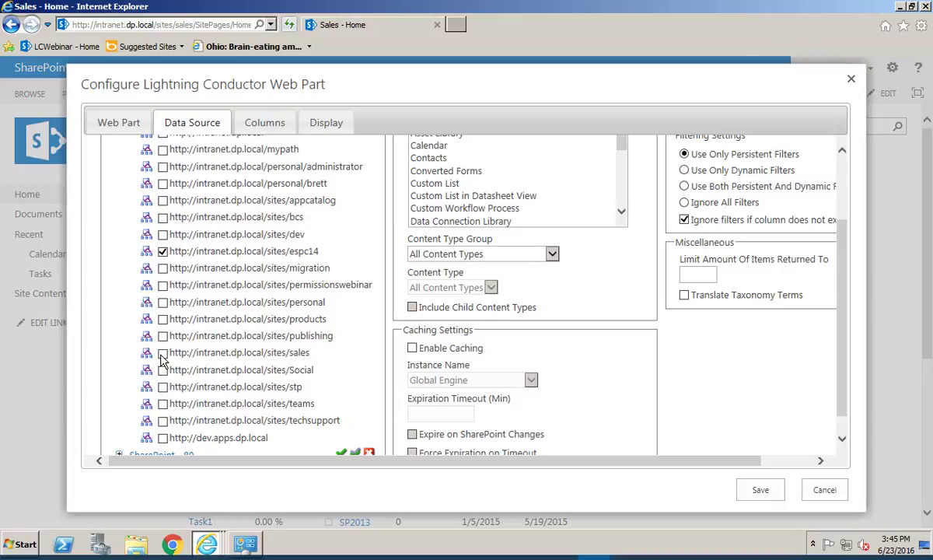
{"action": "left_click", "coordinate": [163, 403]}
{"action": "left_click", "coordinate": [412, 158]}
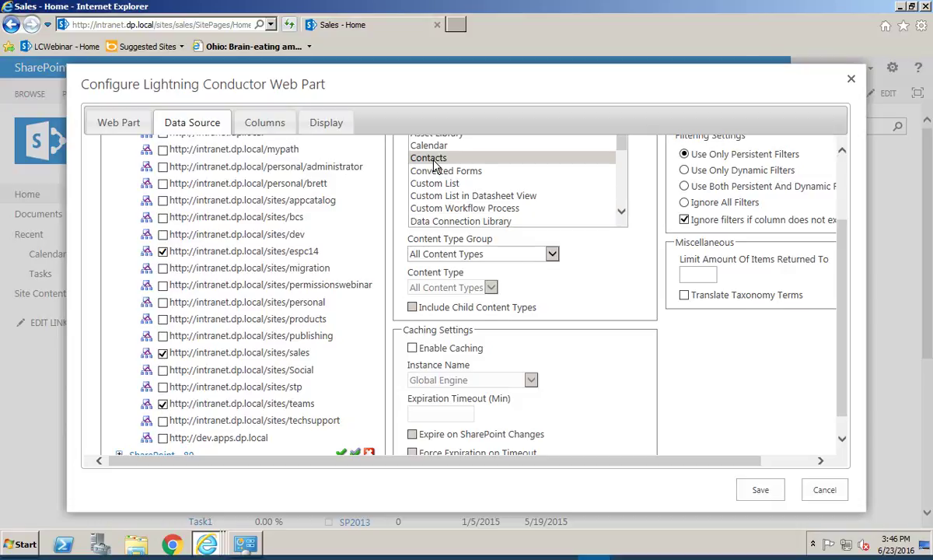
{"action": "left_click", "coordinate": [424, 146]}
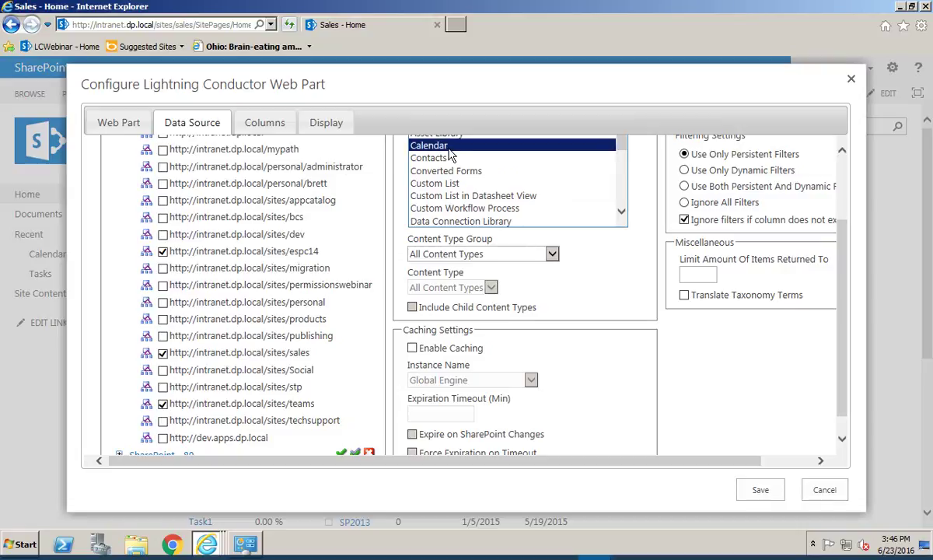
{"action": "scroll", "coordinate": [709, 340], "scroll_direction": "up", "scroll_amount": 3}
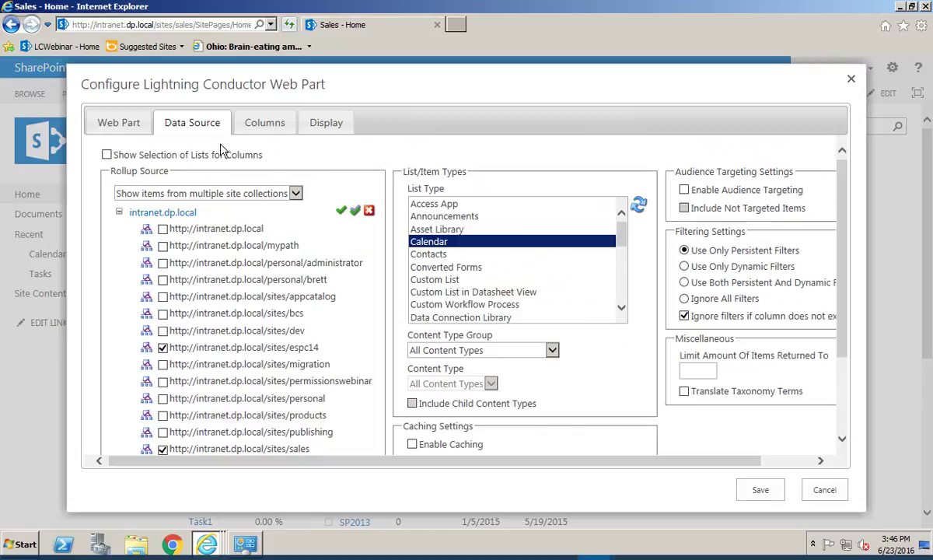
- Include all Calendar columns, such as All Day Event, Attendees and End Time, in the view
{"action": "left_click", "coordinate": [249, 128]}
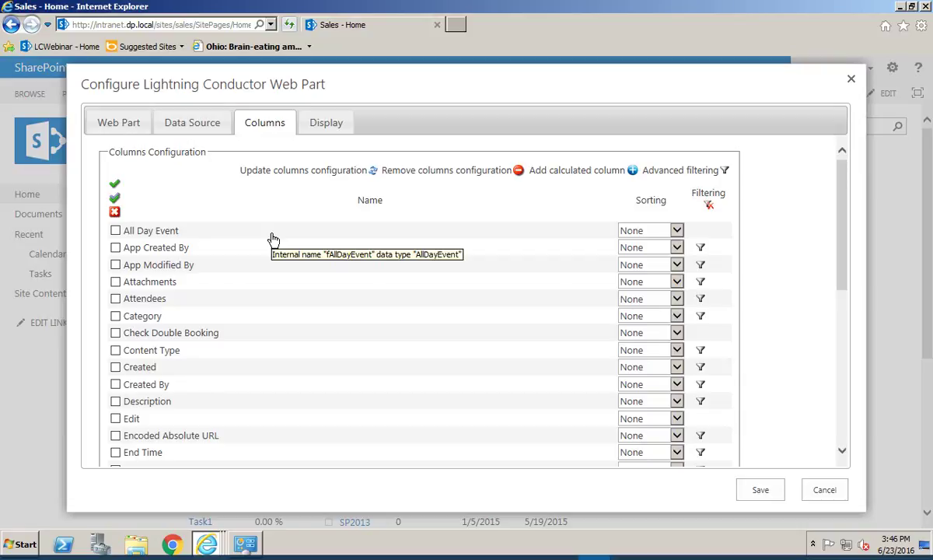
{"action": "left_click", "coordinate": [114, 199]}
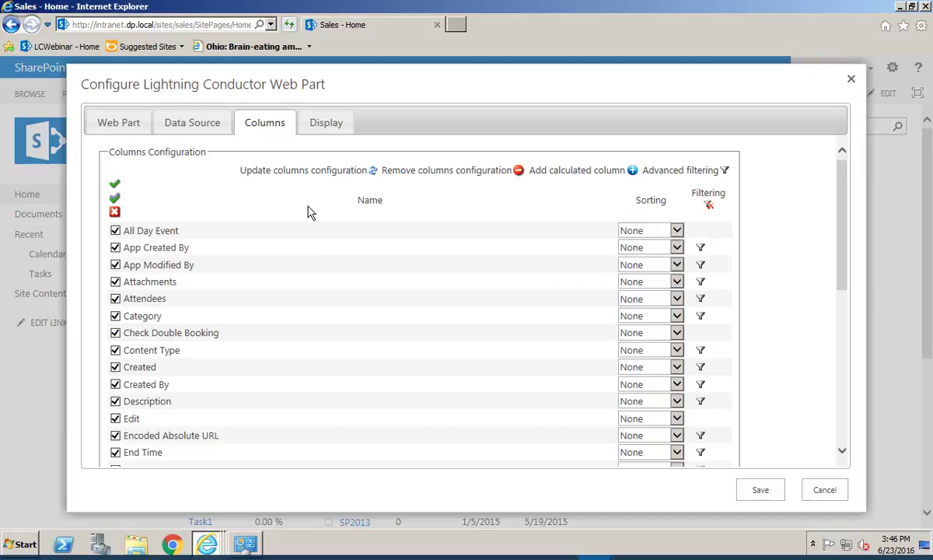
- Choose LightningTools Calendar as the view's XSL style
{"action": "left_click", "coordinate": [325, 132]}
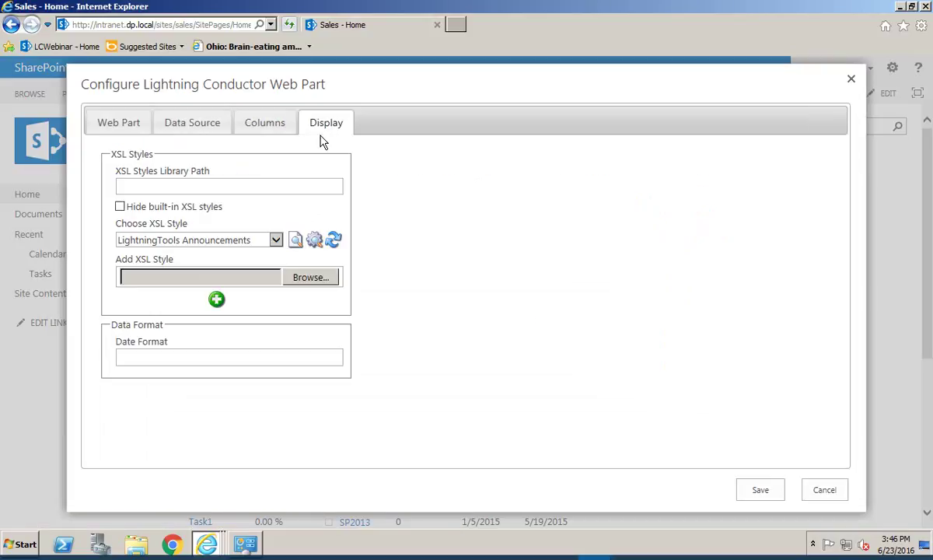
{"action": "left_click", "coordinate": [247, 234]}
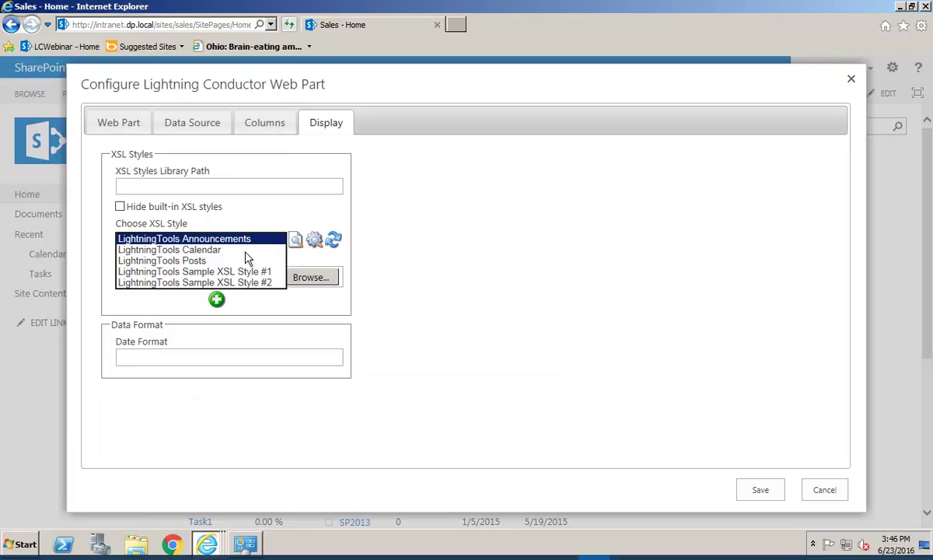
{"action": "left_click", "coordinate": [202, 249]}
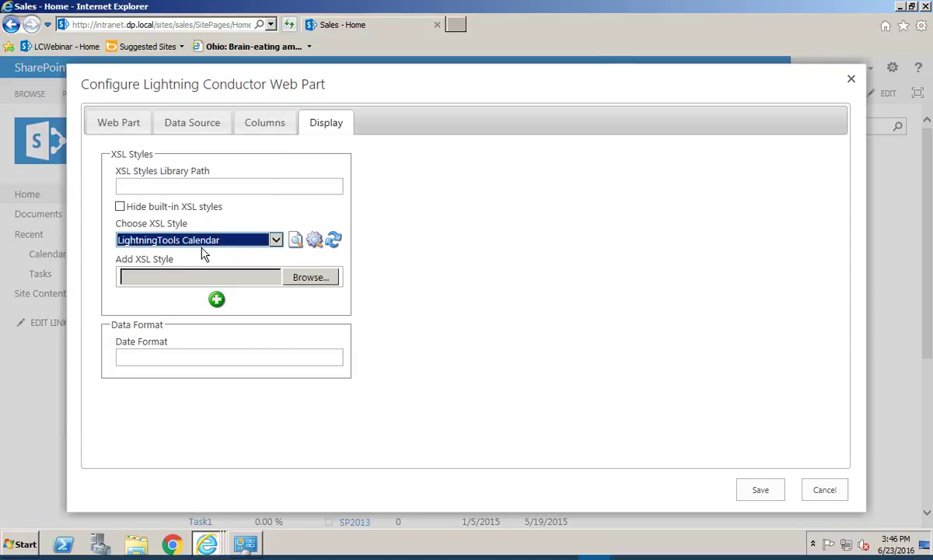
- Preview the LightningTools Calendar style and review its source markup
{"action": "left_click", "coordinate": [297, 242]}
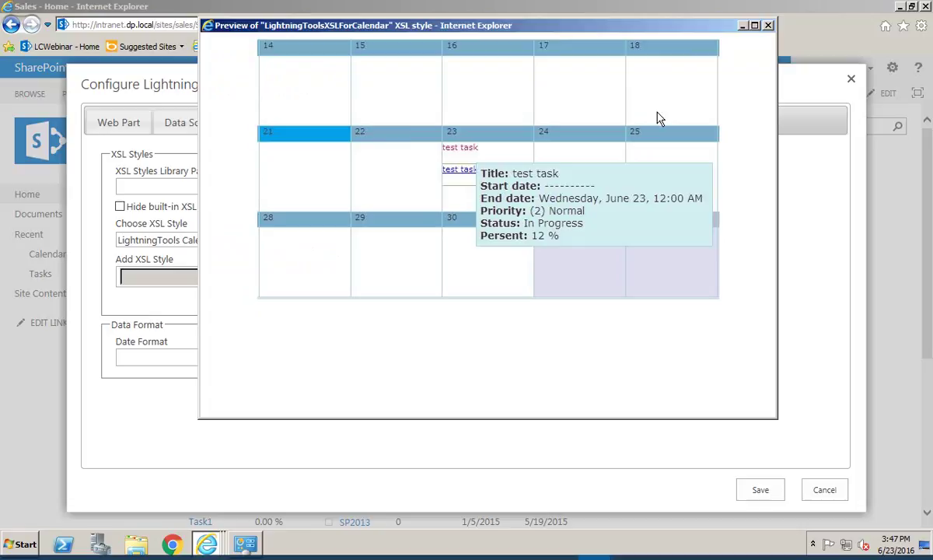
{"action": "left_click", "coordinate": [768, 26]}
{"action": "left_click", "coordinate": [315, 240]}
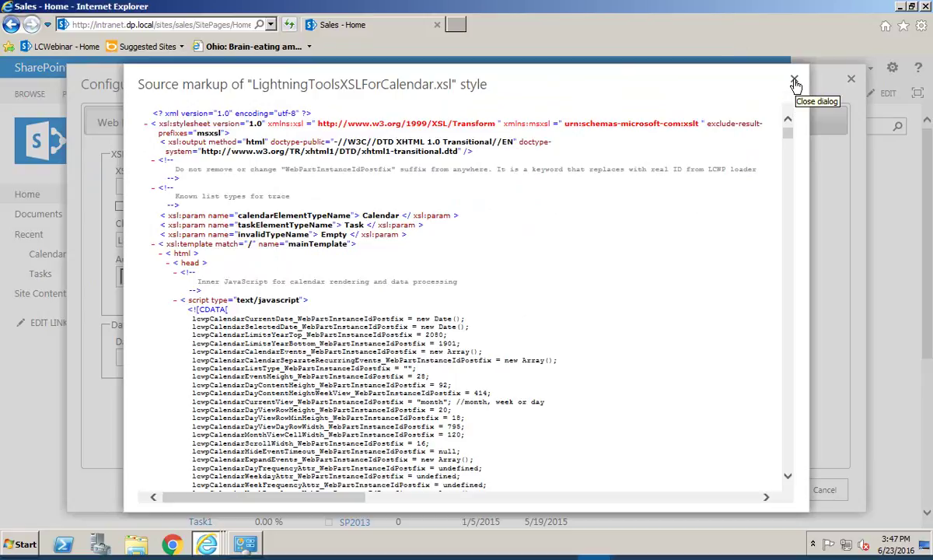
{"action": "left_click", "coordinate": [795, 83]}
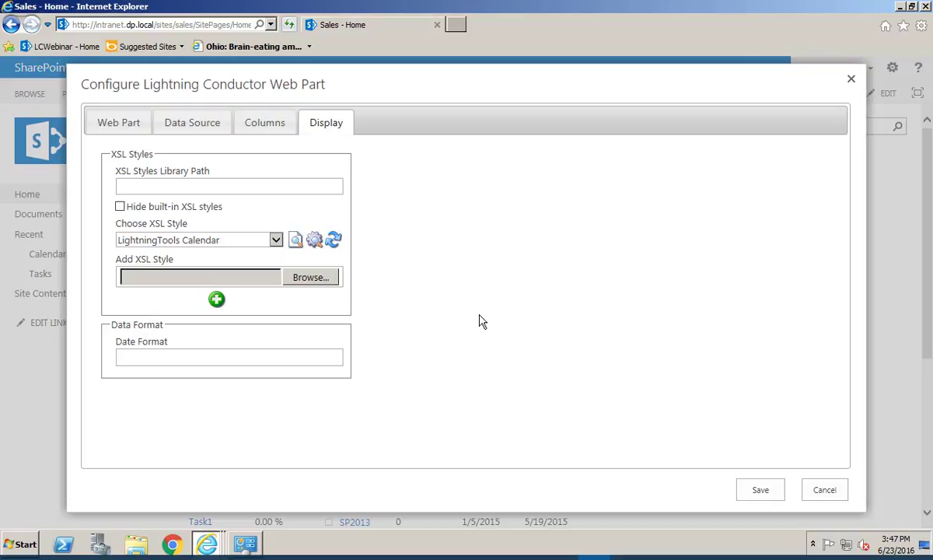
- Save the configuration and scroll to the June 2016 calendar's Office Based events
{"action": "left_click", "coordinate": [760, 491]}
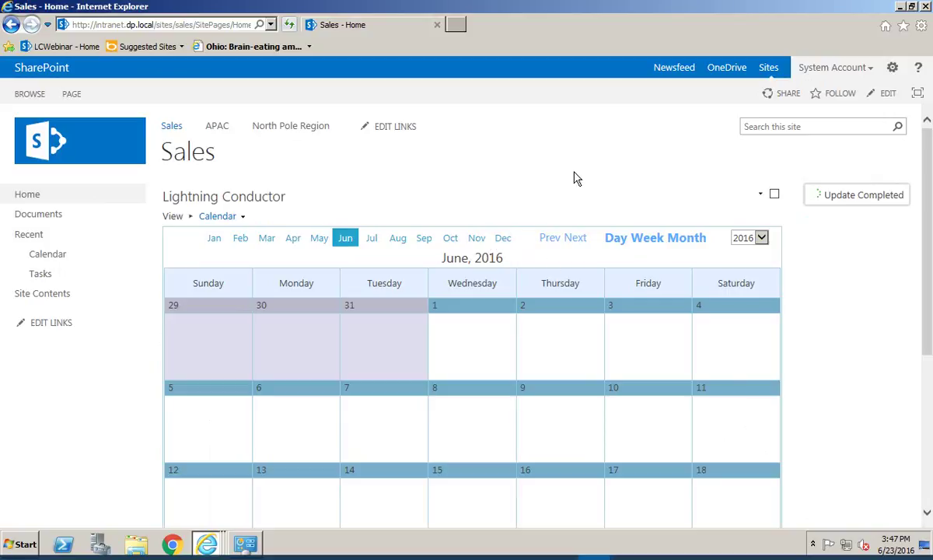
{"action": "scroll", "coordinate": [574, 178], "scroll_direction": "down", "scroll_amount": 3}
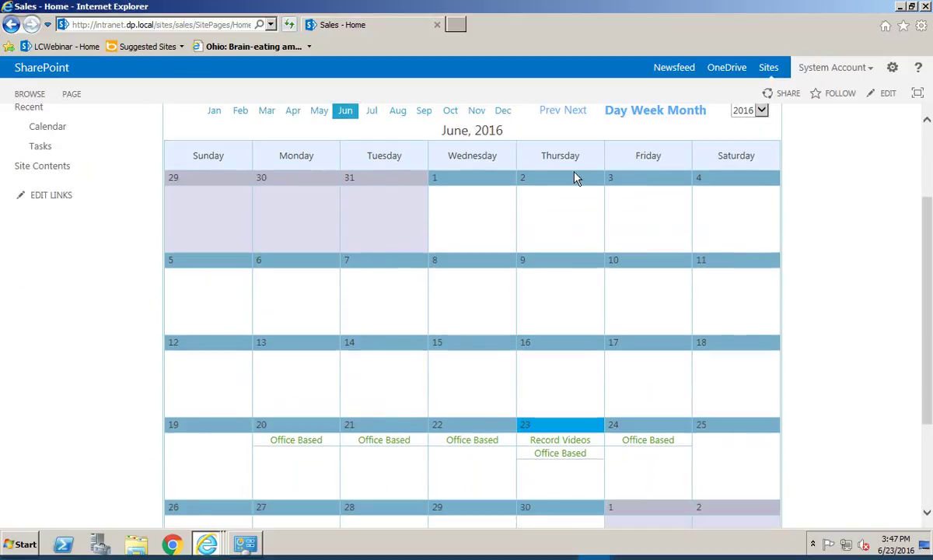
- Edit the Office Based event, set its Category to Business, and save it
{"action": "left_click", "coordinate": [379, 448]}
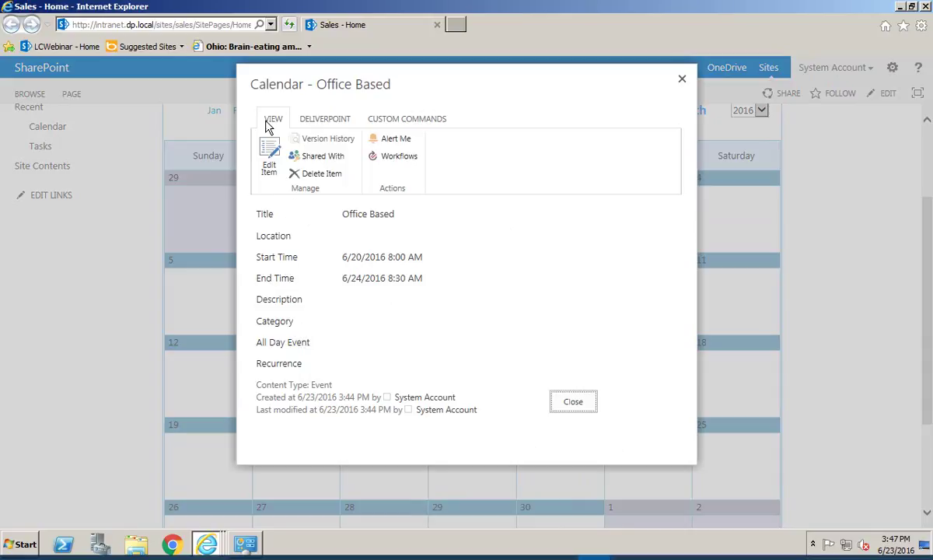
{"action": "left_click", "coordinate": [270, 153]}
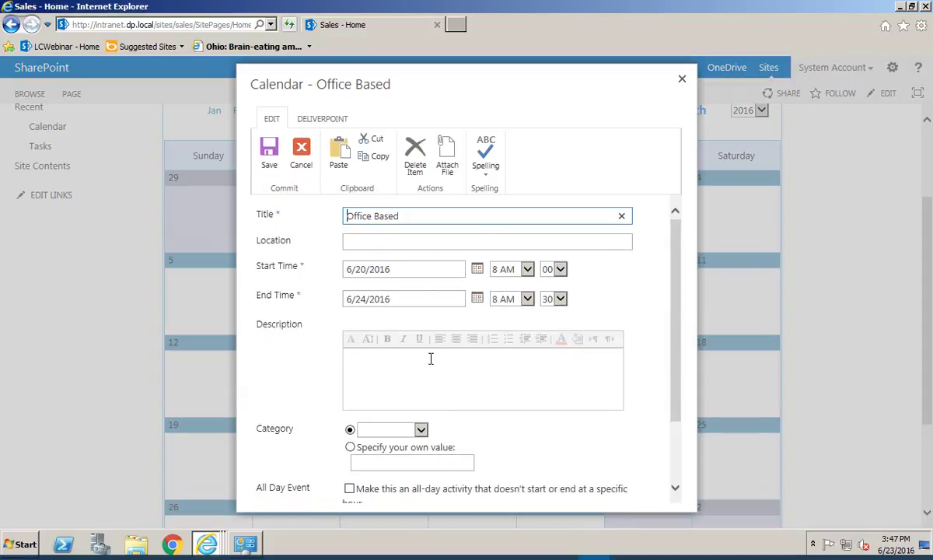
{"action": "left_click", "coordinate": [421, 430]}
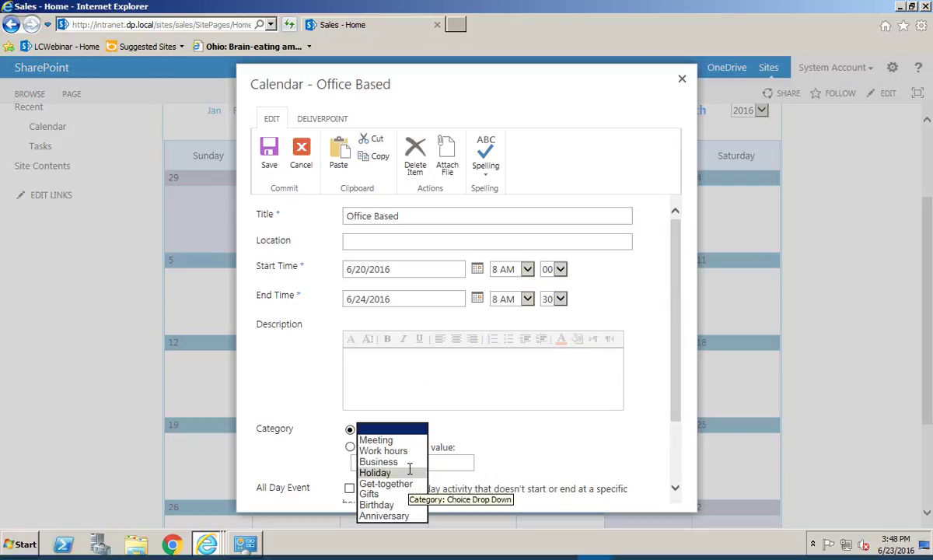
{"action": "left_click", "coordinate": [385, 461]}
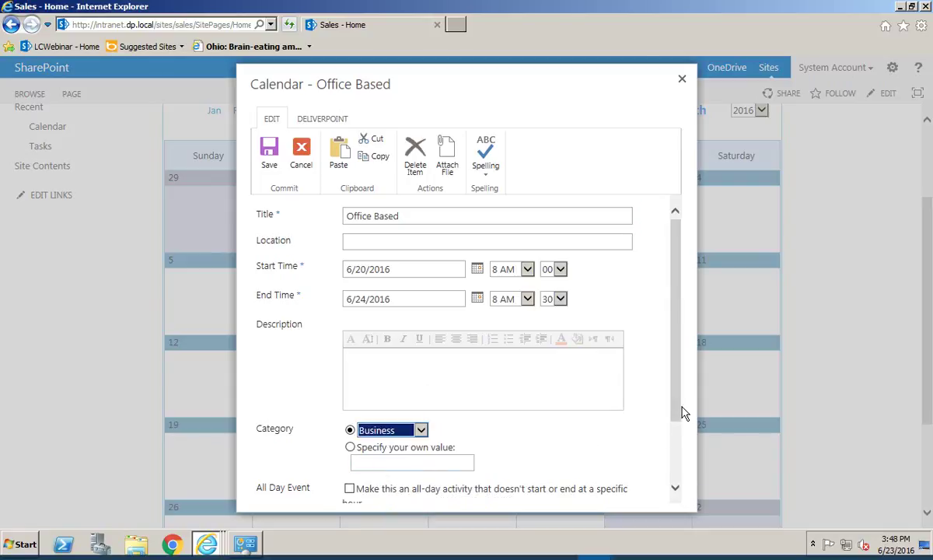
{"action": "left_click_drag", "start_coordinate": [681, 412], "coordinate": [678, 485]}
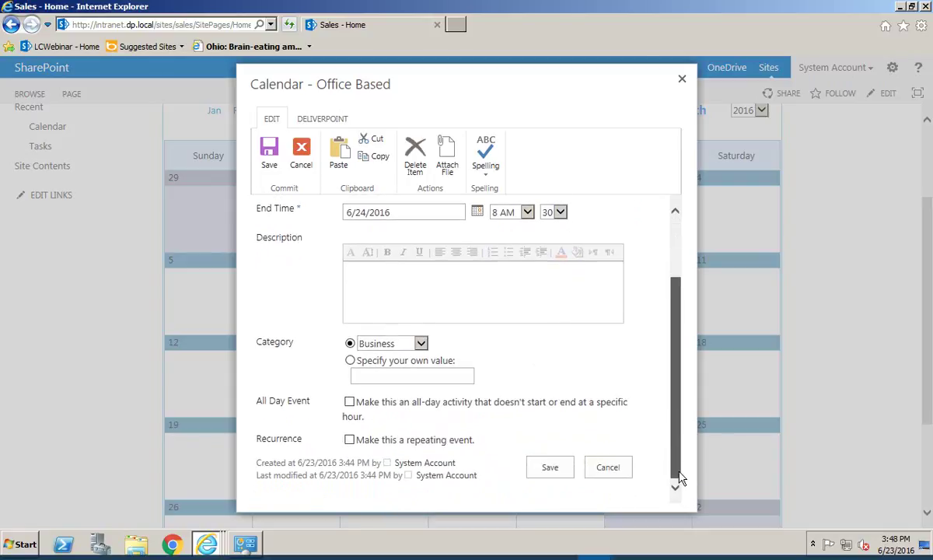
{"action": "left_click", "coordinate": [540, 472]}
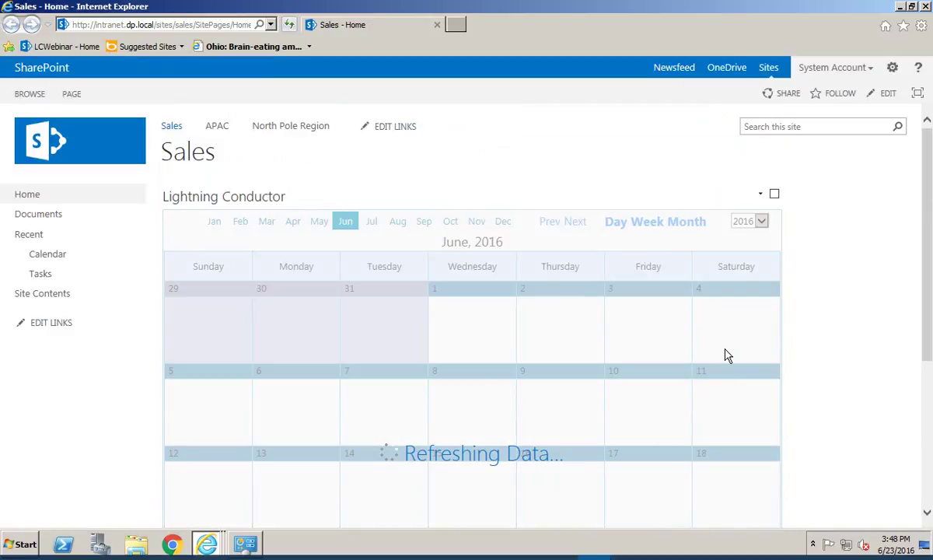
{"action": "scroll", "coordinate": [727, 356], "scroll_direction": "down", "scroll_amount": 3}
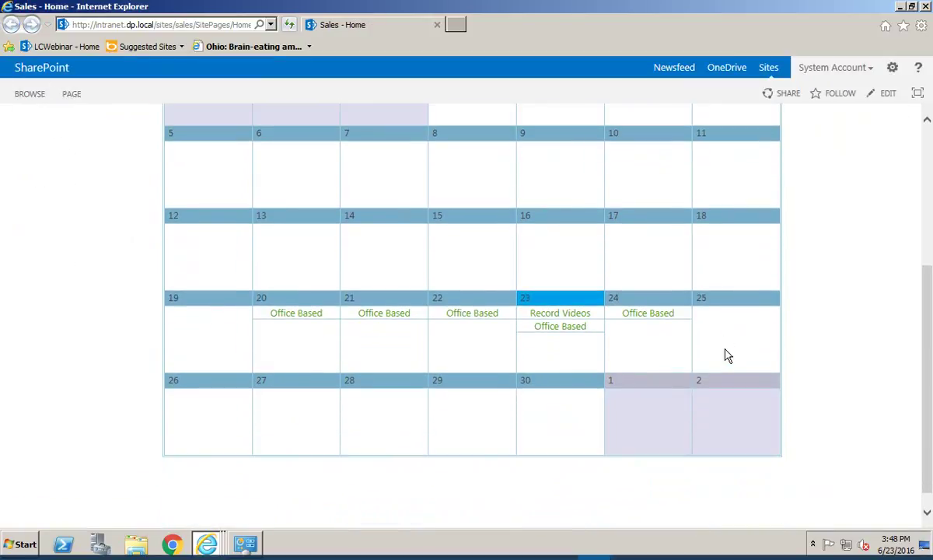
{"action": "scroll", "coordinate": [727, 355], "scroll_direction": "up", "scroll_amount": 3}
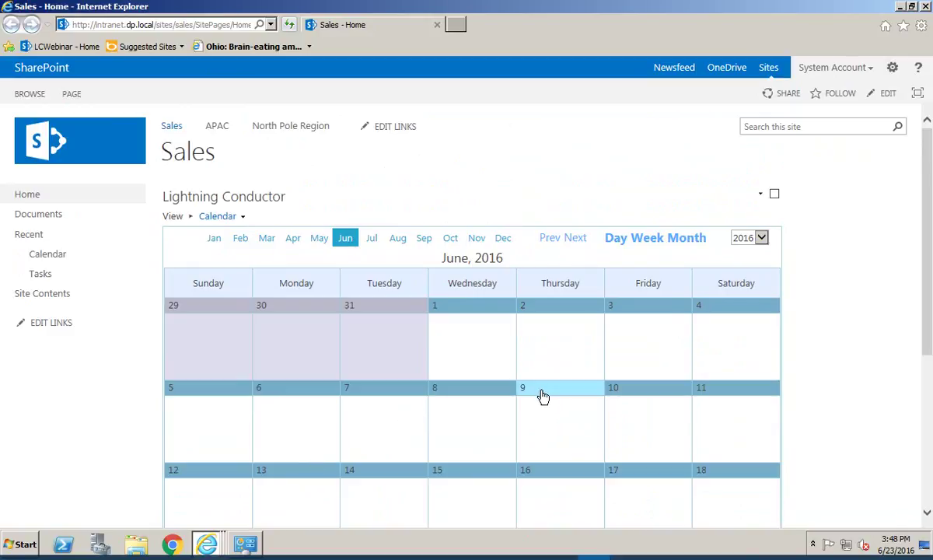
- Switch the calendar via Week to the Day view for Thursday, June 23, 2016
{"action": "scroll", "coordinate": [542, 395], "scroll_direction": "down", "scroll_amount": 1}
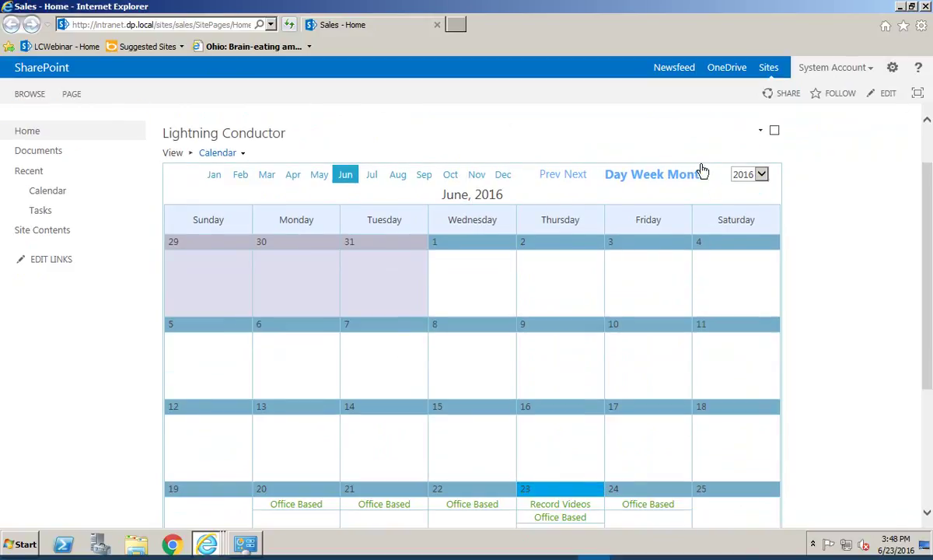
{"action": "left_click", "coordinate": [649, 175]}
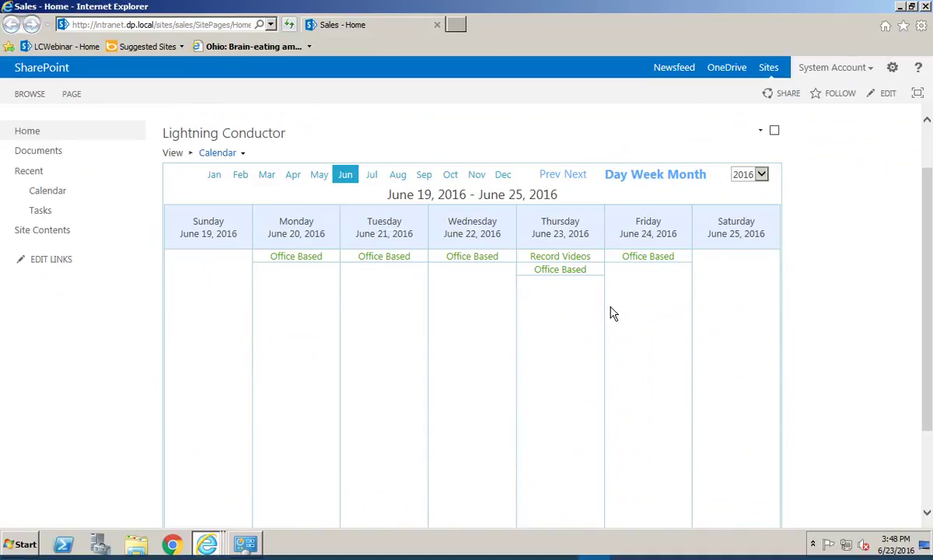
{"action": "left_click", "coordinate": [616, 175]}
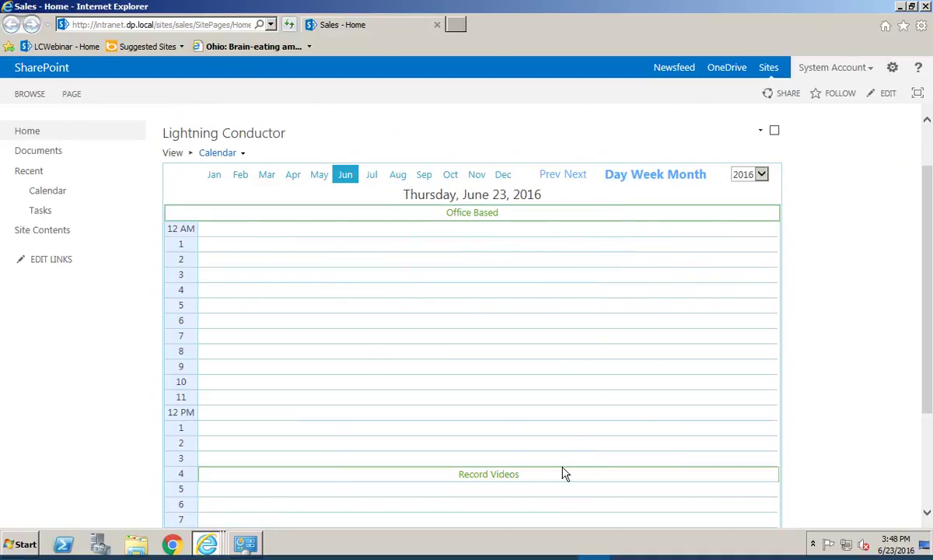
{"action": "scroll", "coordinate": [610, 441], "scroll_direction": "down", "scroll_amount": 3}
{"action": "scroll", "coordinate": [610, 441], "scroll_direction": "up", "scroll_amount": 3}
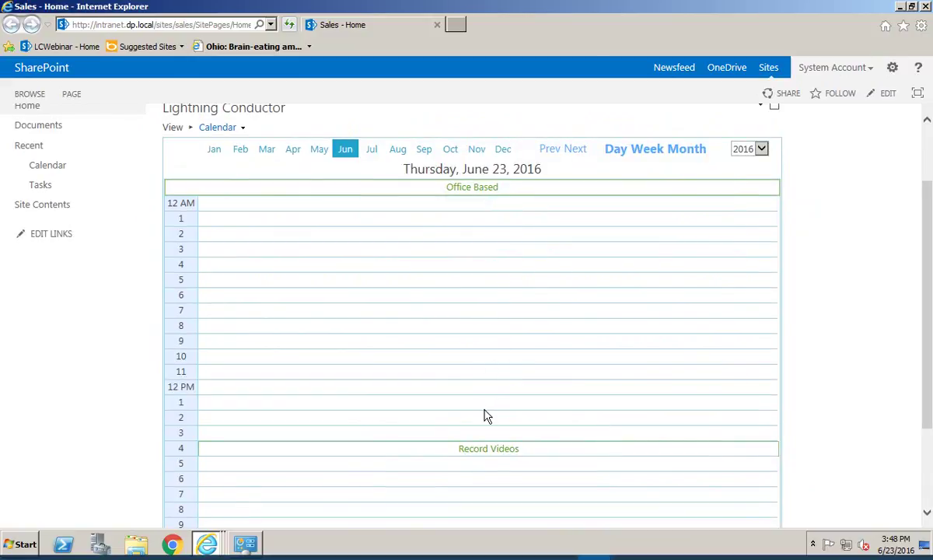
{"action": "scroll", "coordinate": [484, 417], "scroll_direction": "up", "scroll_amount": 2}
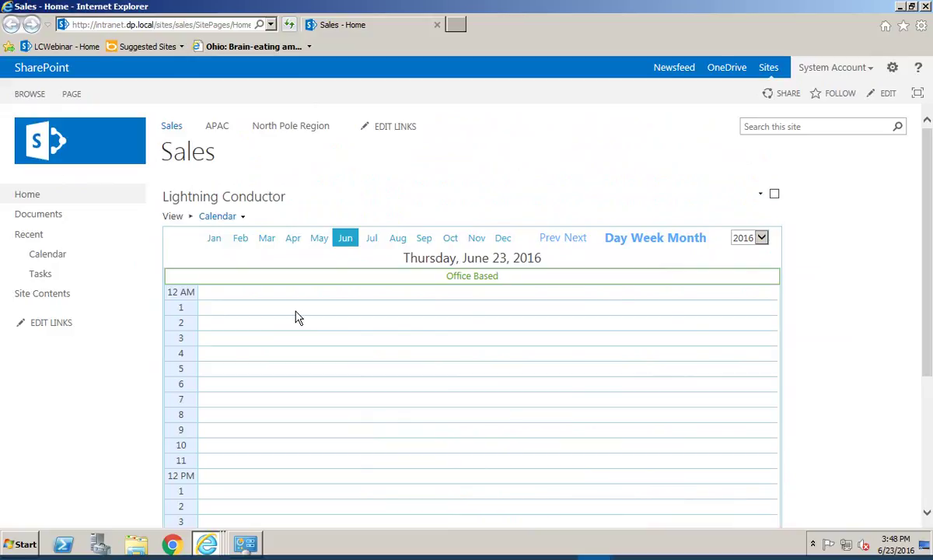
- Create another web part view titled Tasks Calendar
{"action": "left_click", "coordinate": [762, 196]}
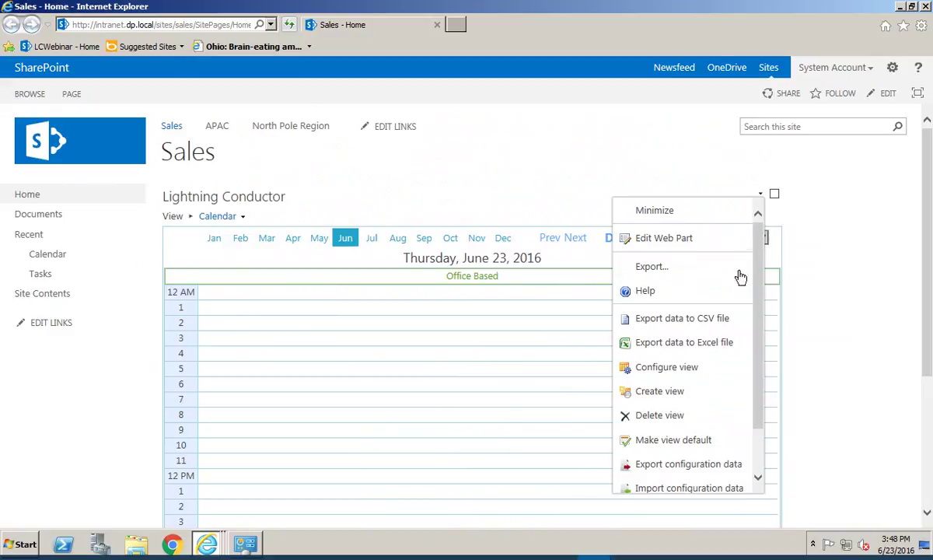
{"action": "left_click", "coordinate": [660, 391]}
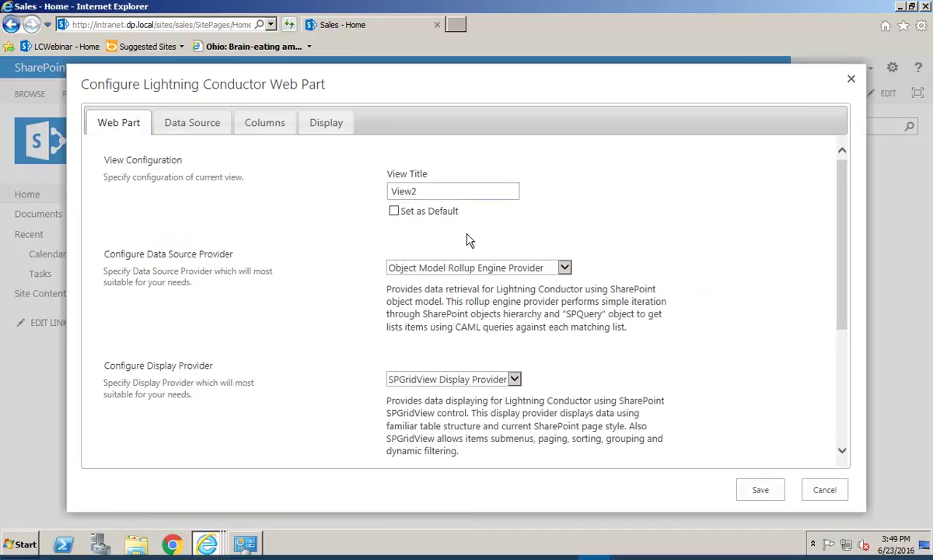
{"action": "left_click_drag", "start_coordinate": [435, 190], "coordinate": [370, 185]}
{"action": "type", "text": "T"}
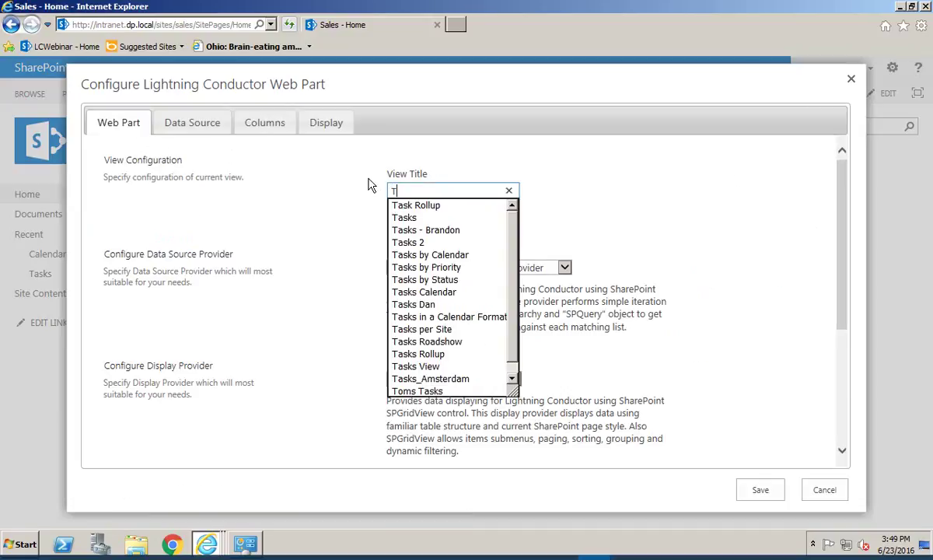
{"action": "type", "text": "asks Ca"}
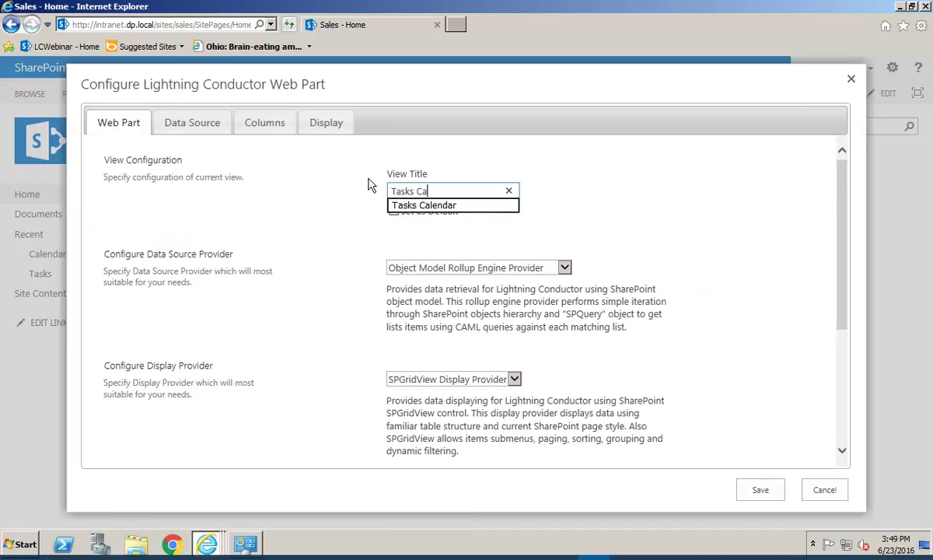
{"action": "type", "text": "lendar"}
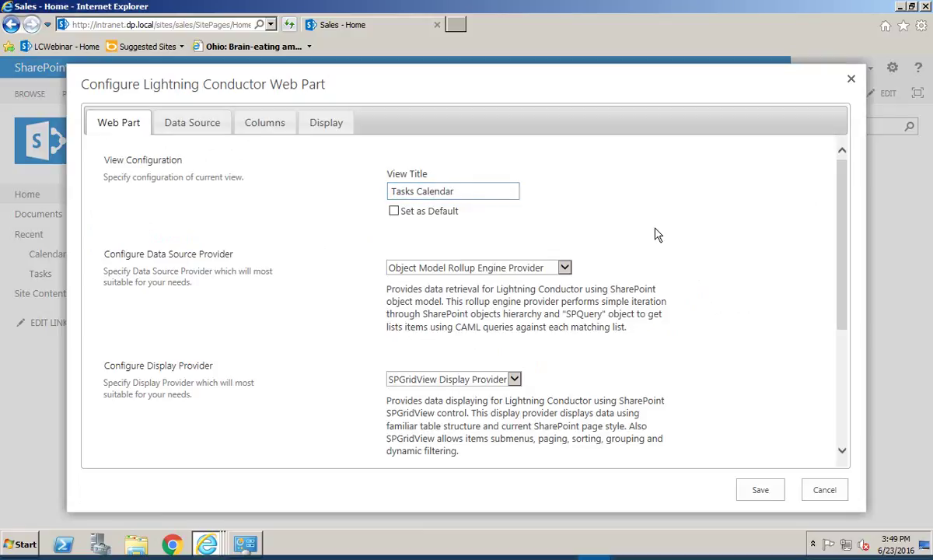
- Use the XSL Style Display Provider and move on to the data source settings
{"action": "left_click", "coordinate": [478, 379]}
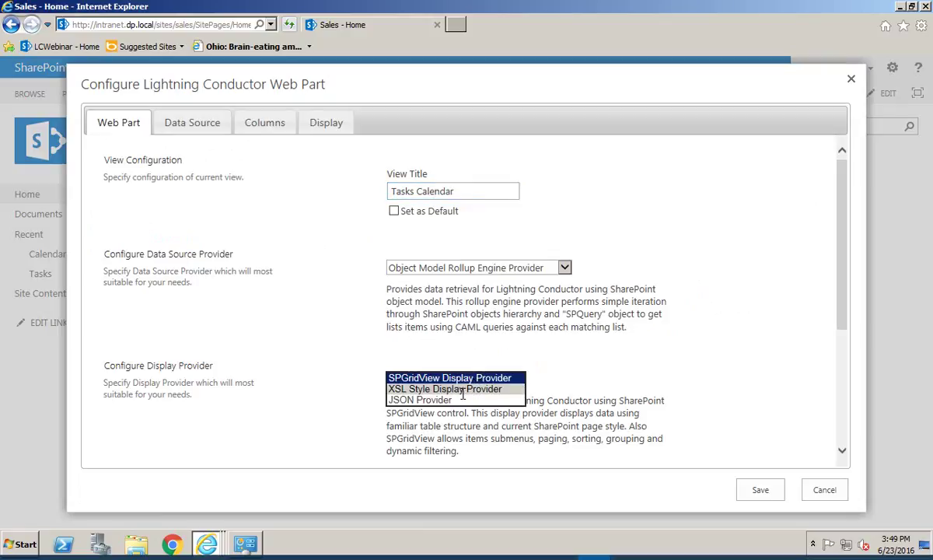
{"action": "left_click", "coordinate": [466, 388]}
{"action": "left_click", "coordinate": [199, 132]}
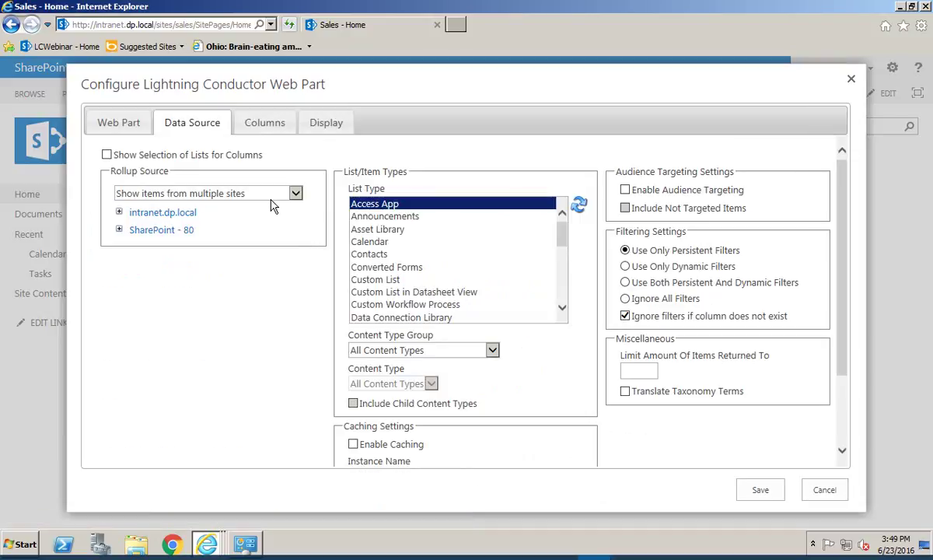
- Roll up from multiple site collections under intranet.dp.local, limited to Tasks lists
{"action": "left_click", "coordinate": [257, 193]}
{"action": "left_click", "coordinate": [256, 171]}
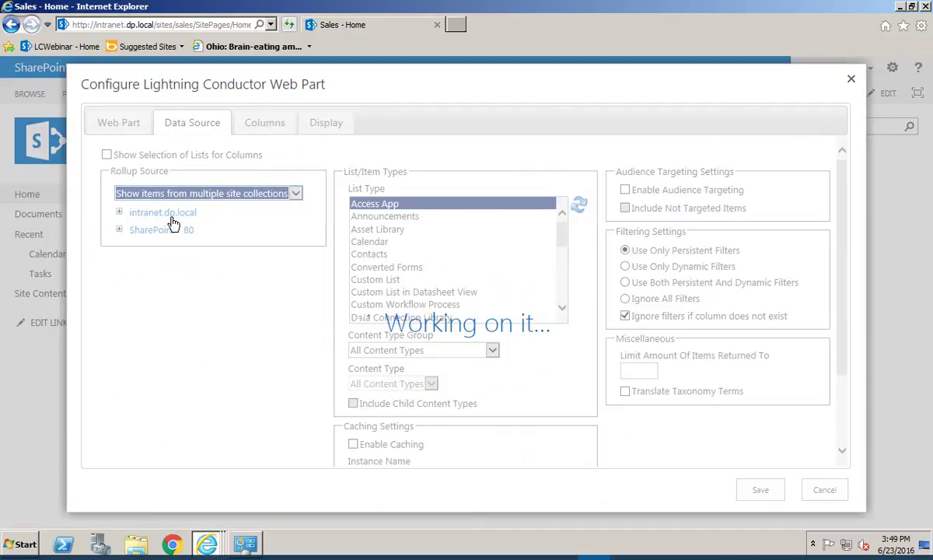
{"action": "left_click", "coordinate": [119, 212]}
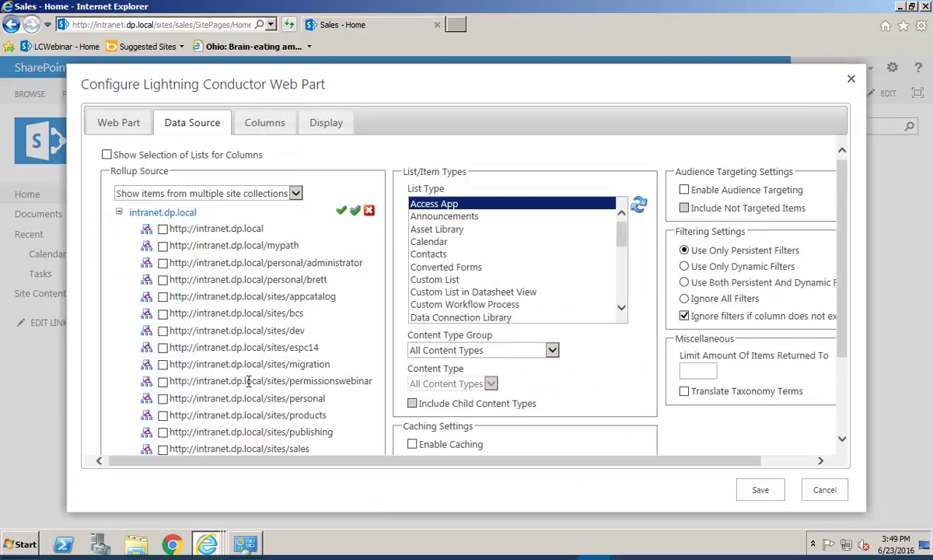
{"action": "scroll", "coordinate": [197, 347], "scroll_direction": "down", "scroll_amount": 3}
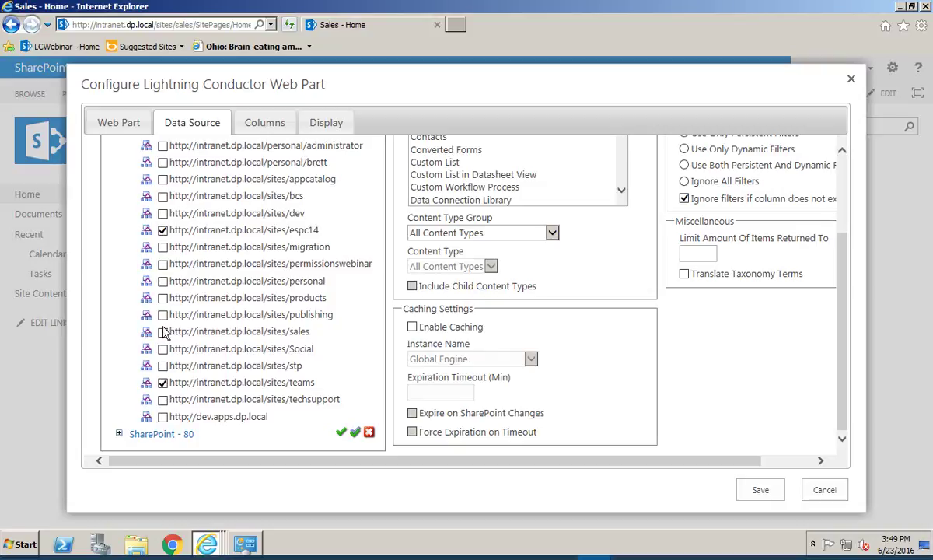
{"action": "scroll", "coordinate": [597, 236], "scroll_direction": "up", "scroll_amount": 3}
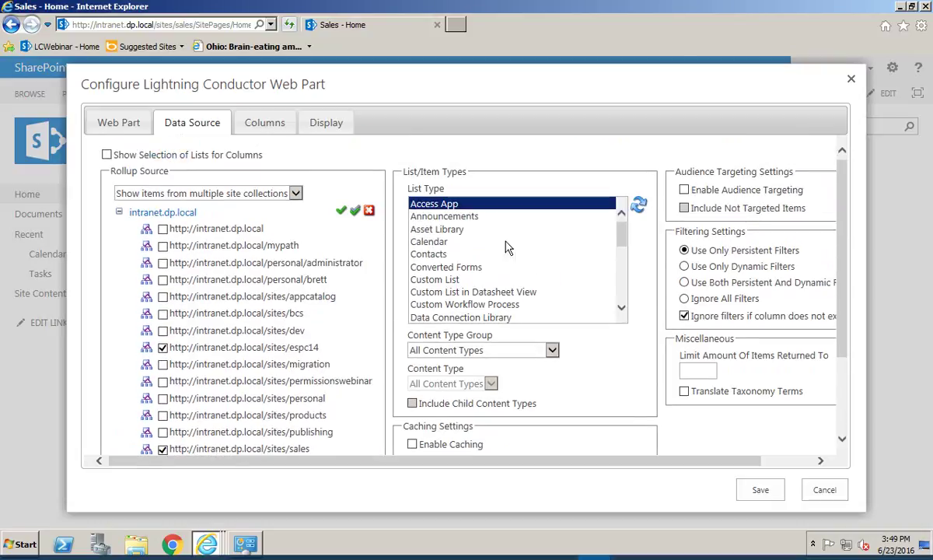
{"action": "left_click_drag", "start_coordinate": [619, 237], "coordinate": [622, 289]}
{"action": "left_click", "coordinate": [607, 286]}
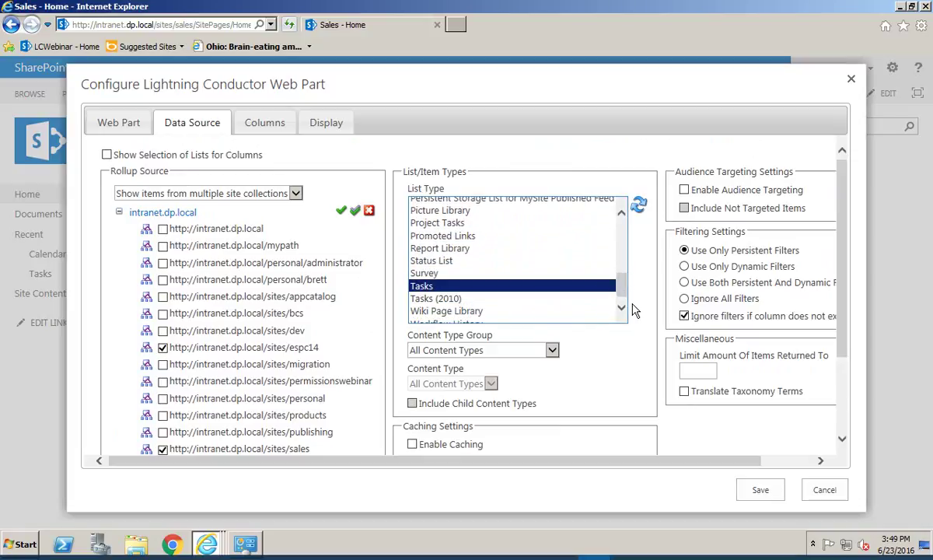
- Include all columns, apply the LightningTools Calendar XSL style, and save the Tasks Calendar view
{"action": "left_click", "coordinate": [274, 128]}
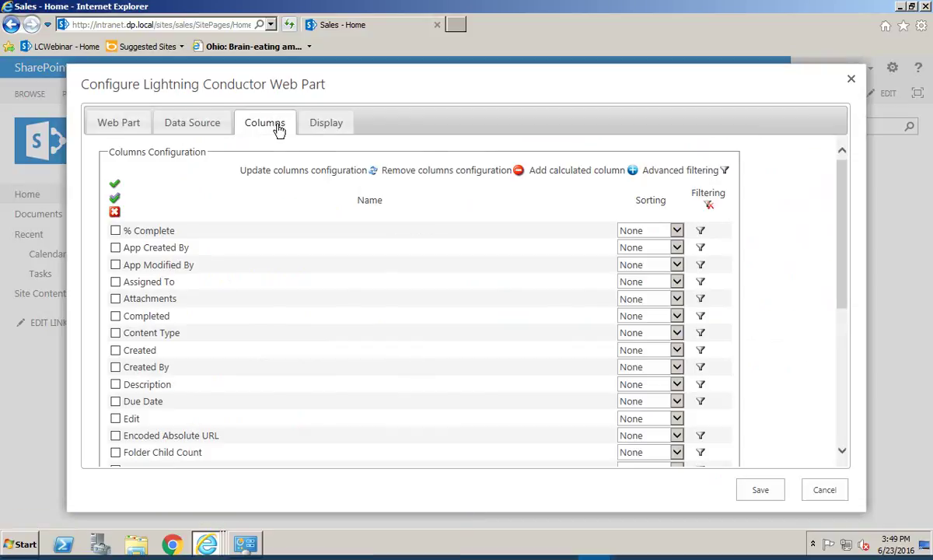
{"action": "left_click", "coordinate": [114, 197]}
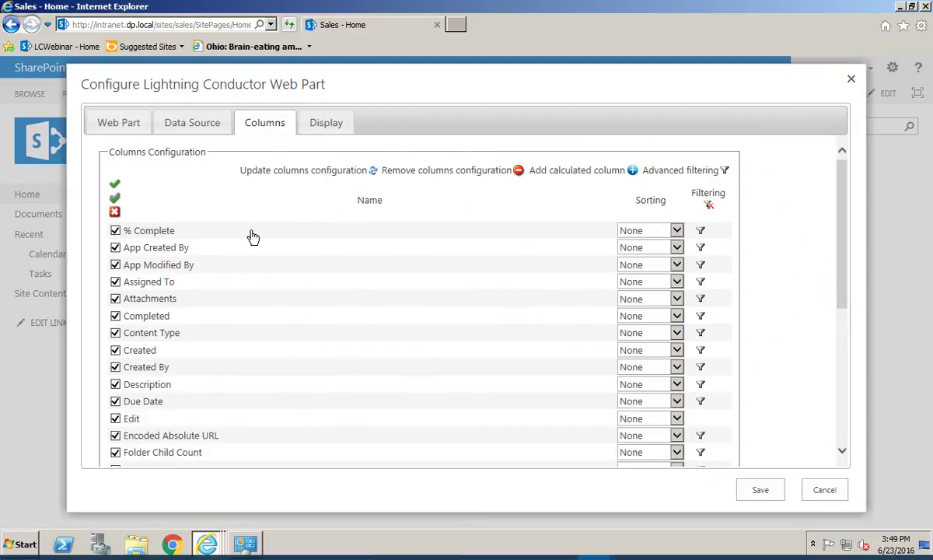
{"action": "left_click", "coordinate": [328, 126]}
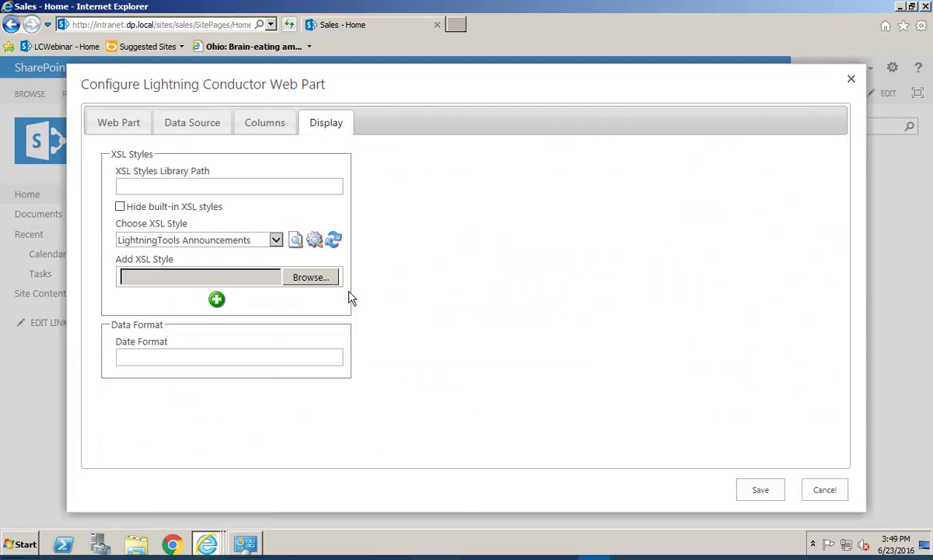
{"action": "left_click", "coordinate": [253, 240]}
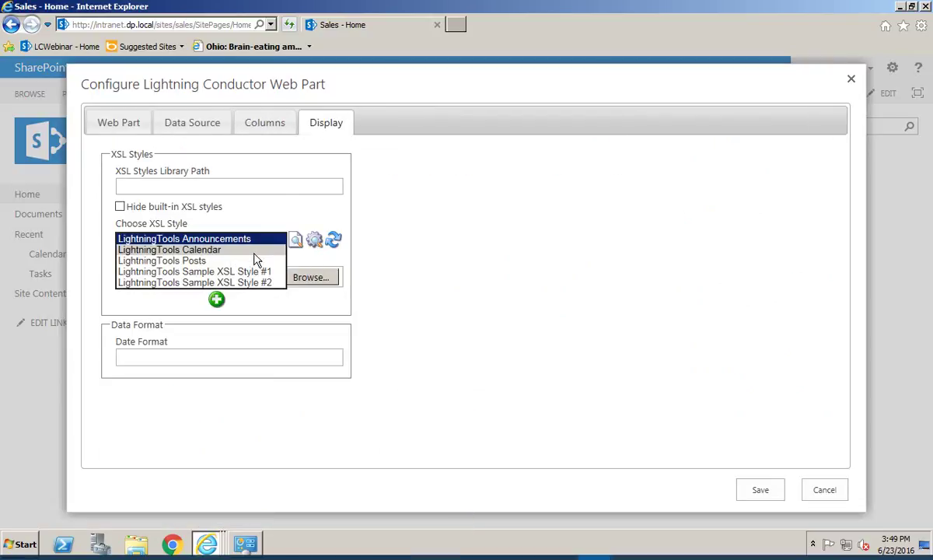
{"action": "left_click", "coordinate": [255, 259]}
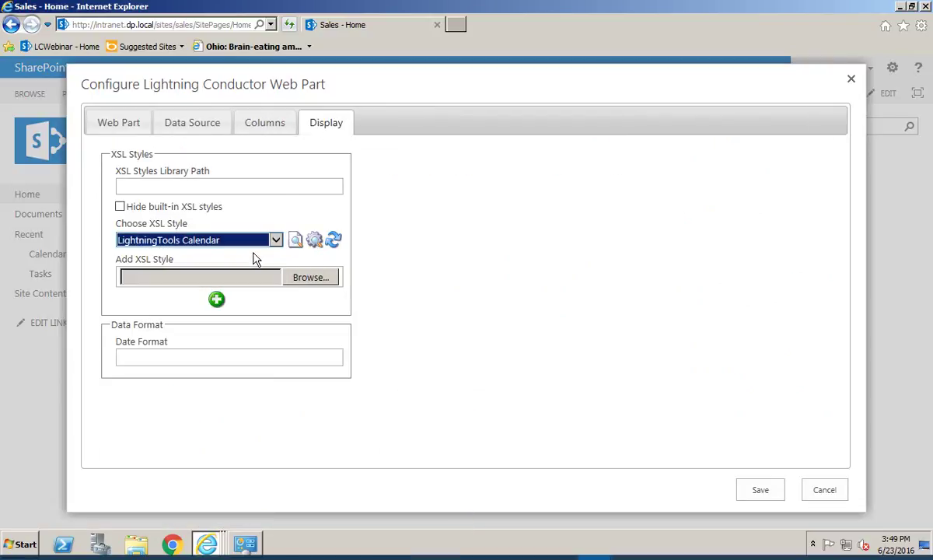
{"action": "left_click", "coordinate": [768, 498]}
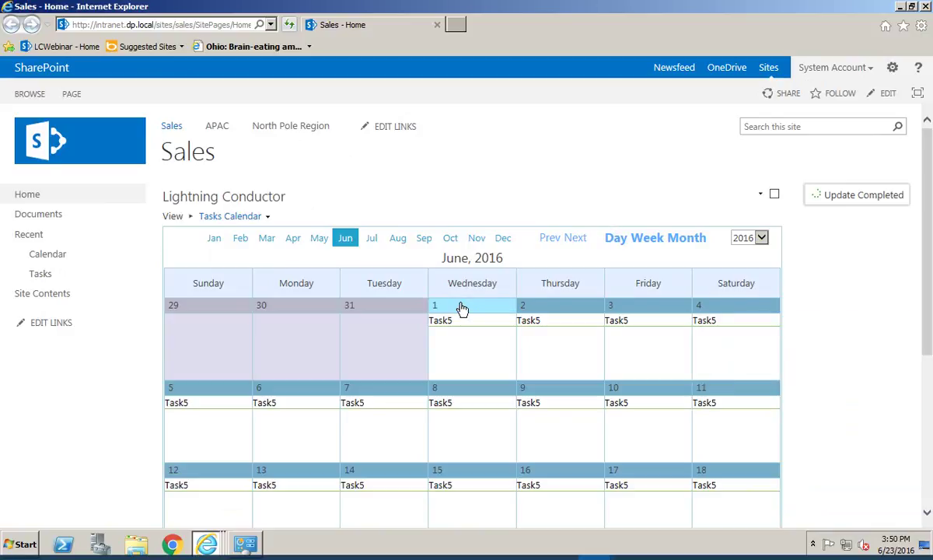
- Preview the Tasks and Tasks Calendar views, then return to the June 2016 Calendar view
{"action": "left_click", "coordinate": [269, 221]}
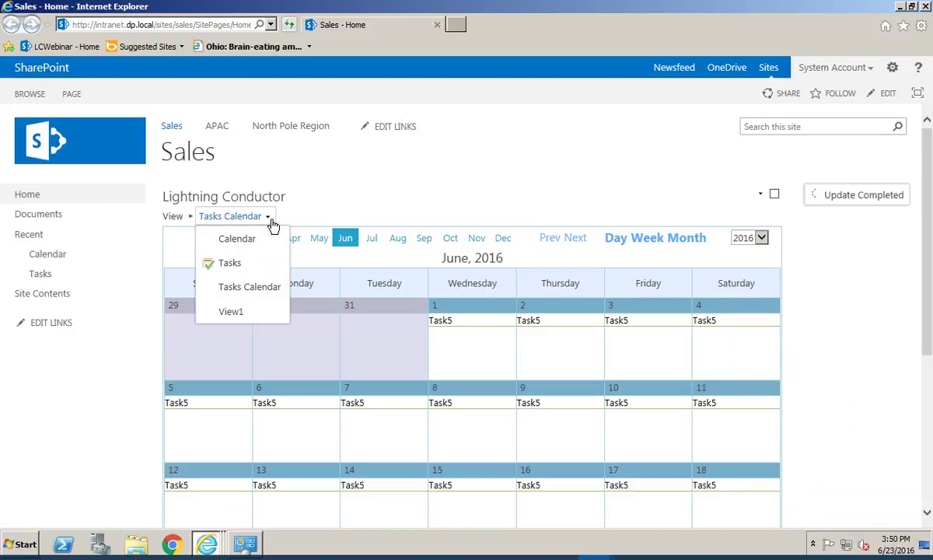
{"action": "left_click", "coordinate": [230, 264]}
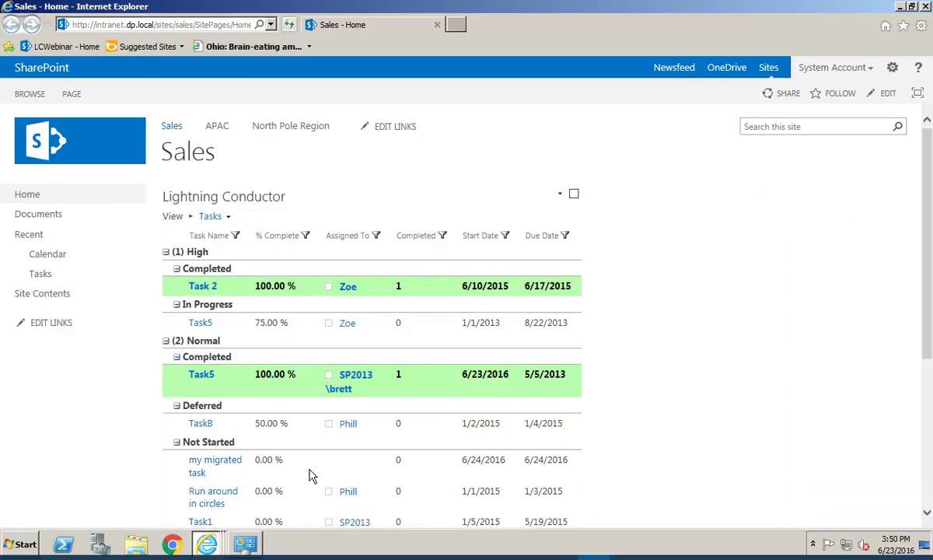
{"action": "left_click", "coordinate": [228, 218]}
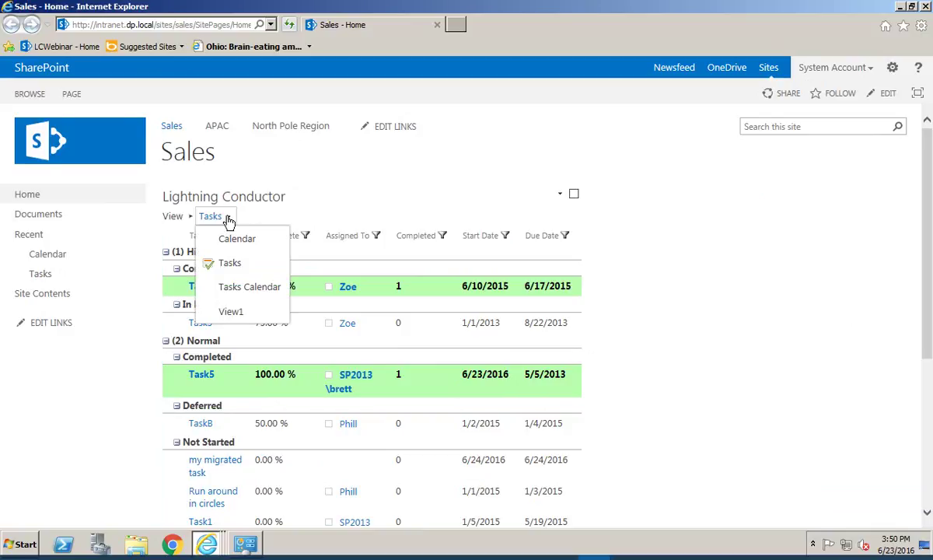
{"action": "left_click", "coordinate": [242, 288]}
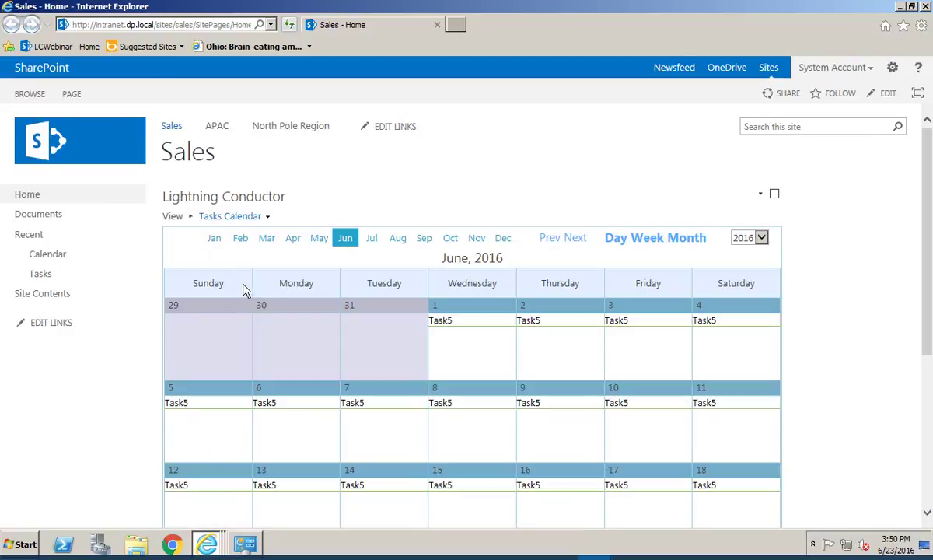
{"action": "left_click", "coordinate": [266, 216]}
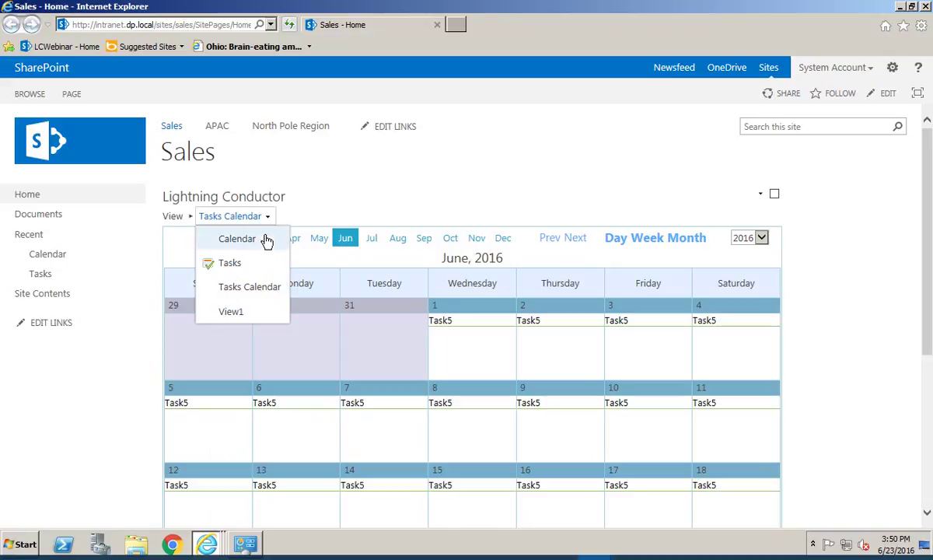
{"action": "left_click", "coordinate": [266, 239]}
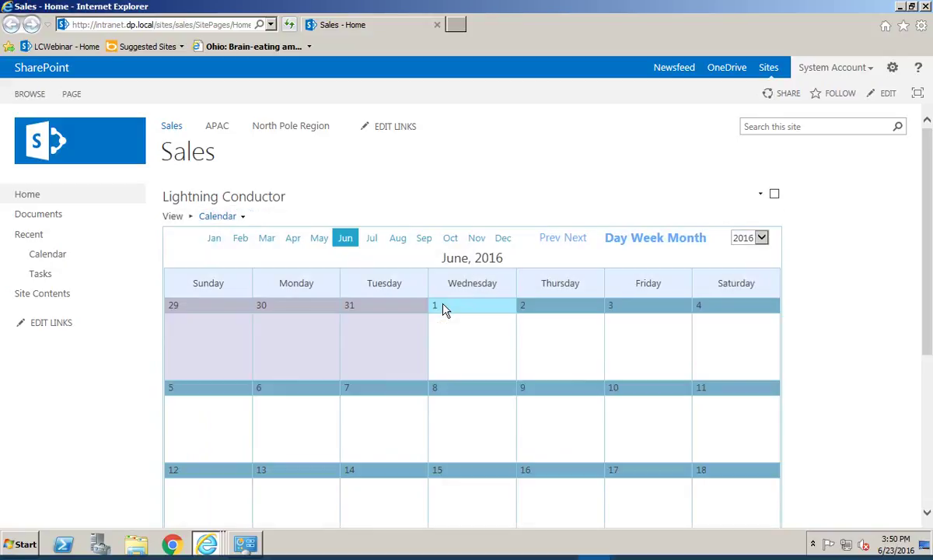